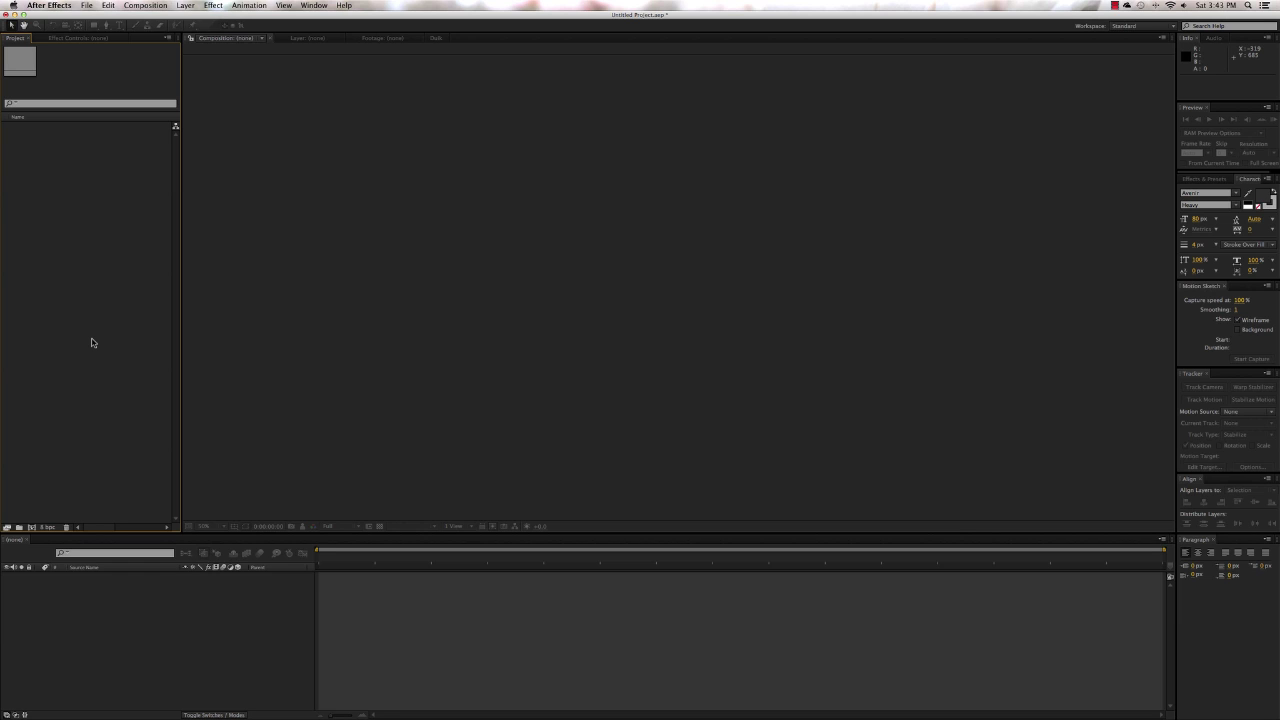
# Step: Create Comp 1 from the HDTV 720 29.97 preset: 1280×720, 15 seconds
pyautogui.press('super+n')
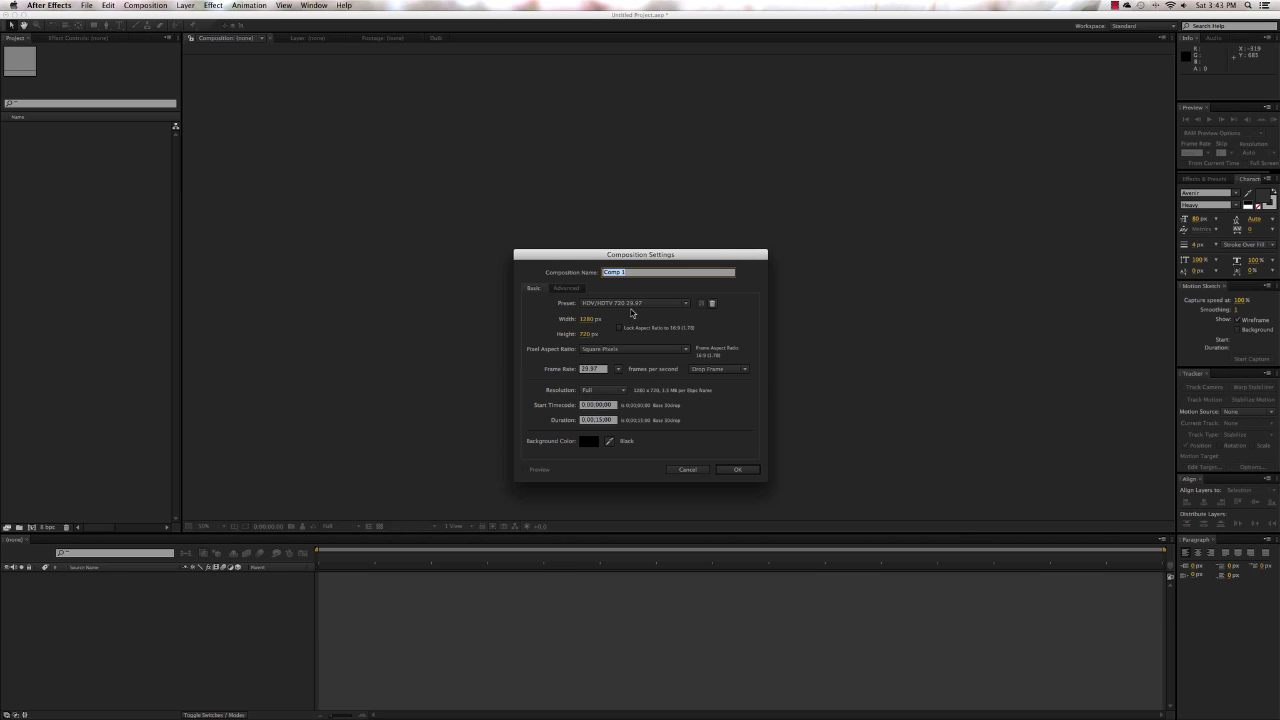
pyautogui.click(744, 471)
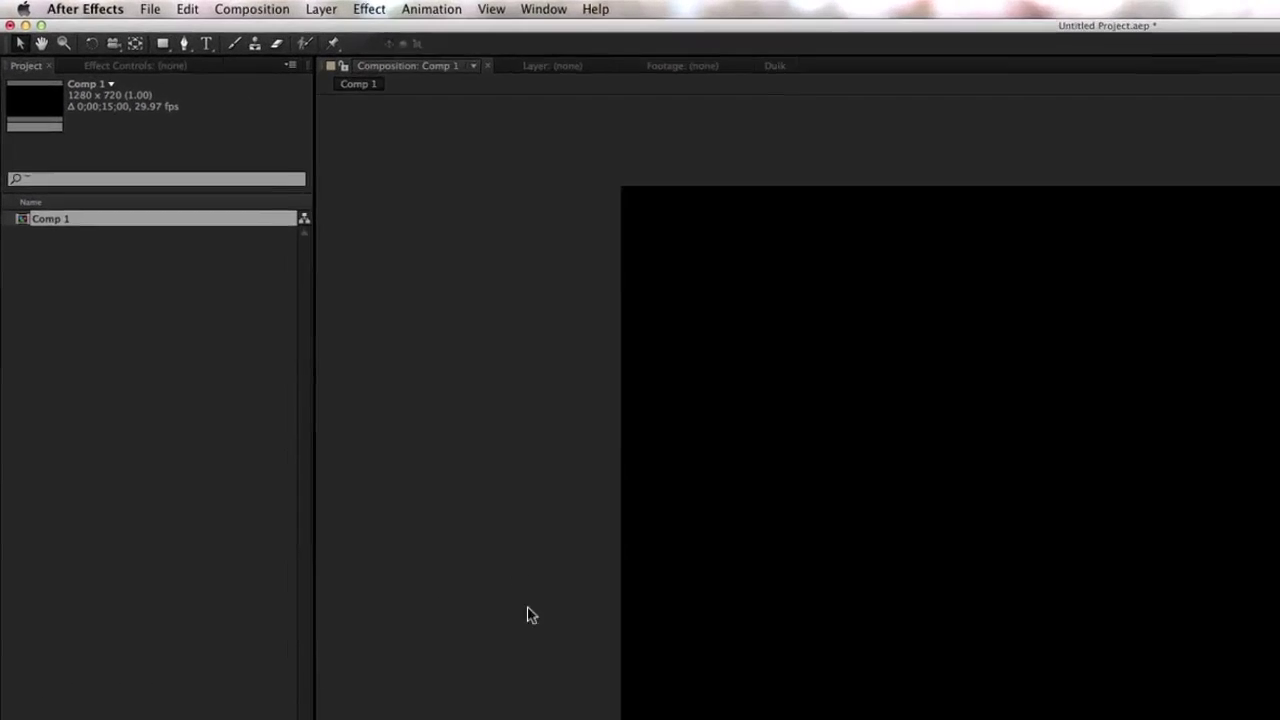
# Step: Draw a white-filled rectangle near the center of Comp 1 with the Rectangle Tool
pyautogui.click(187, 52)
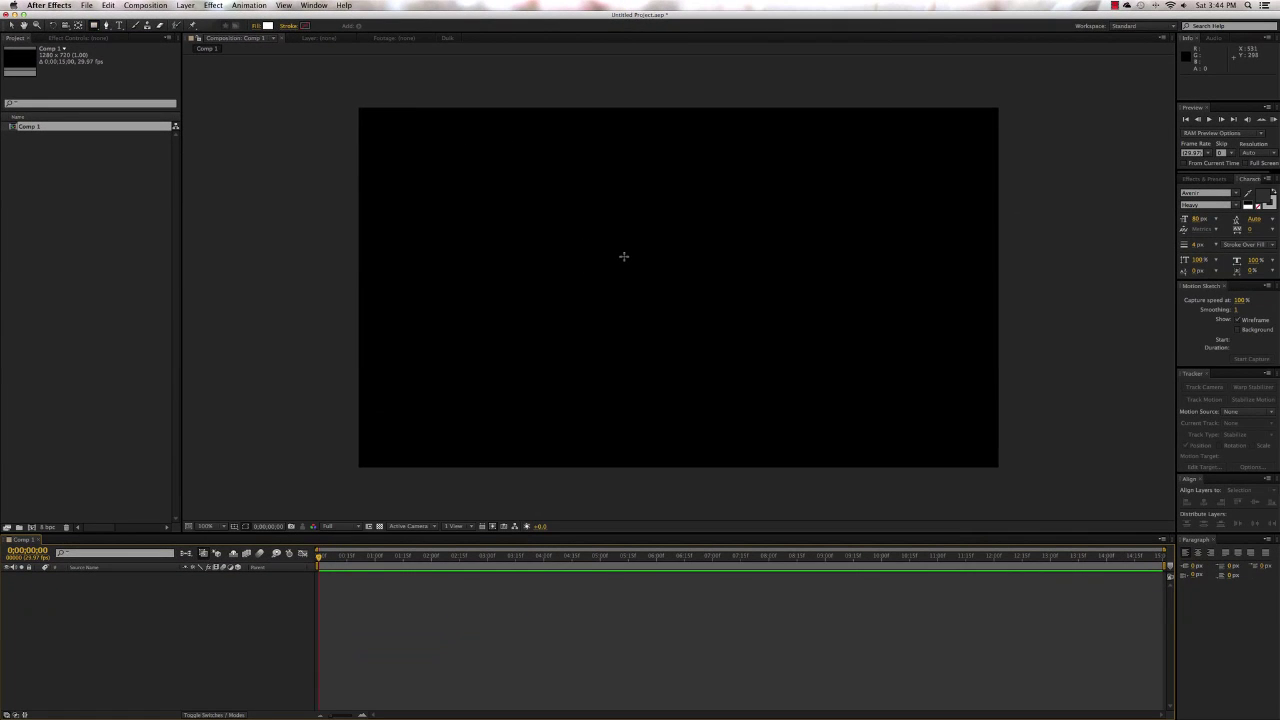
pyautogui.moveTo(618, 243); pyautogui.dragTo(738, 330)
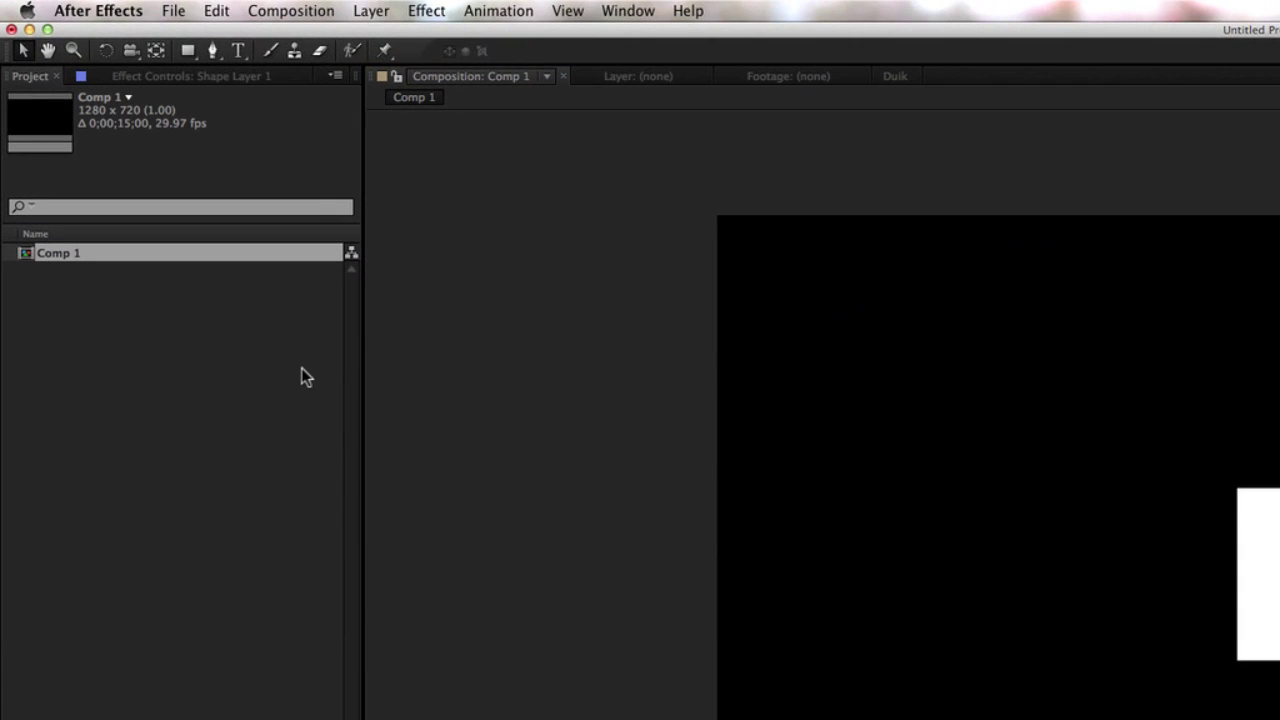
# Step: Add a comp-sized solid, Gray Solid 1, with its colour darkened to 737373
pyautogui.click(379, 11)
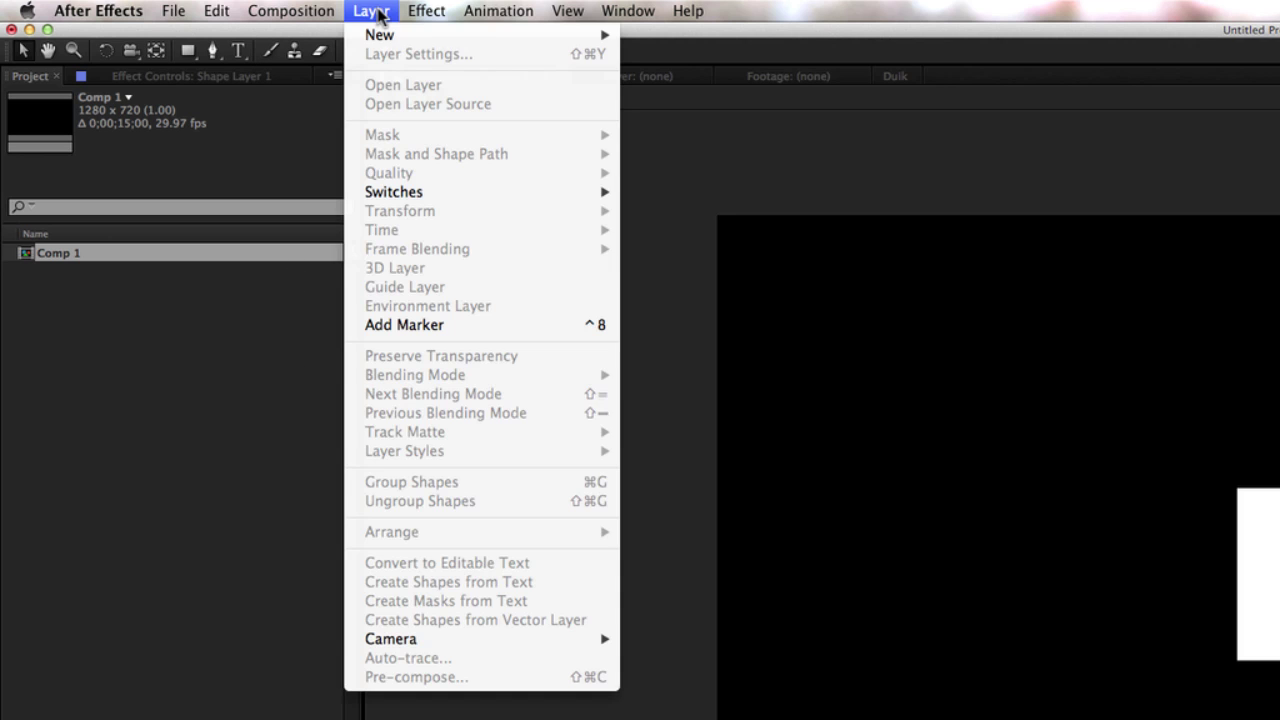
pyautogui.moveTo(377, 34)
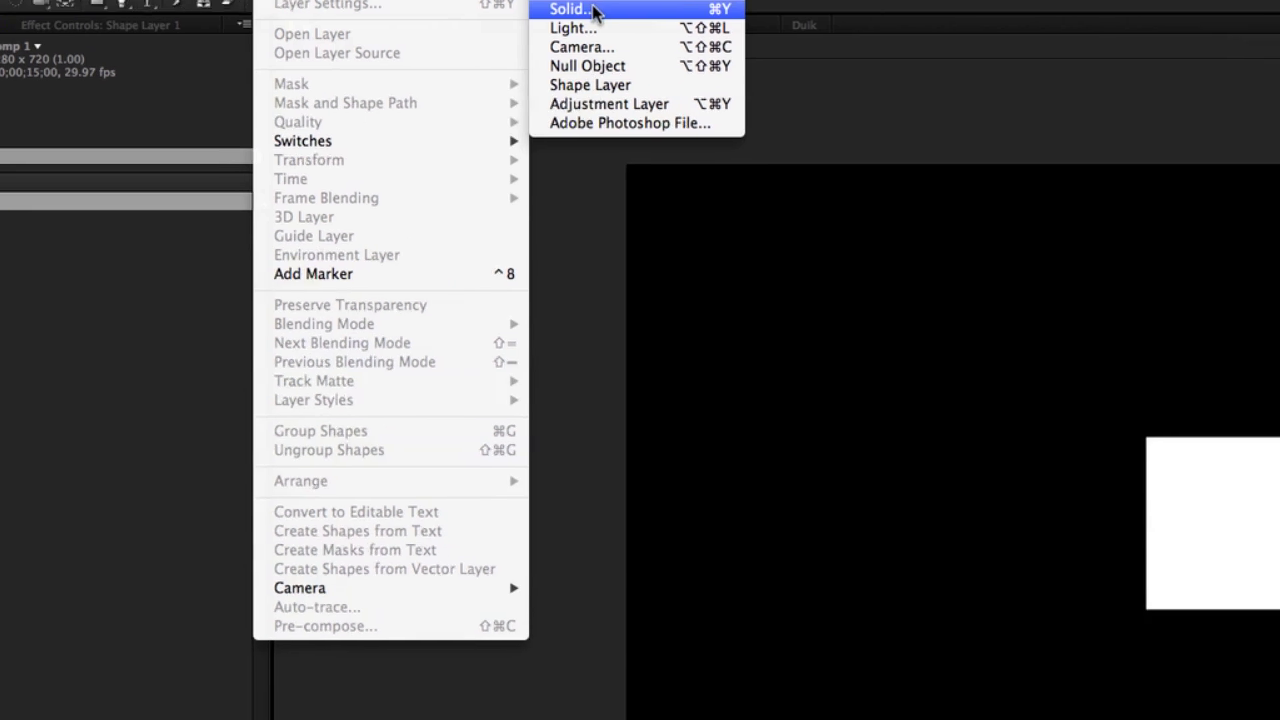
pyautogui.click(686, 60)
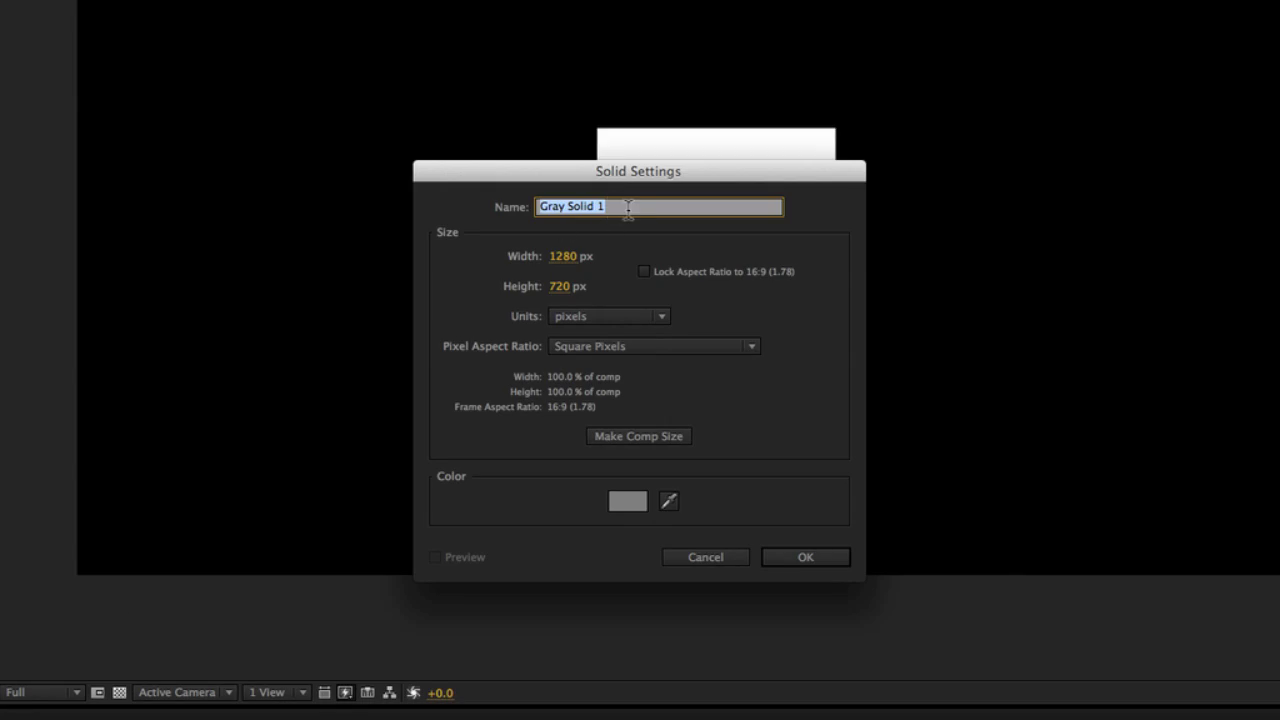
pyautogui.click(632, 438)
pyautogui.click(626, 501)
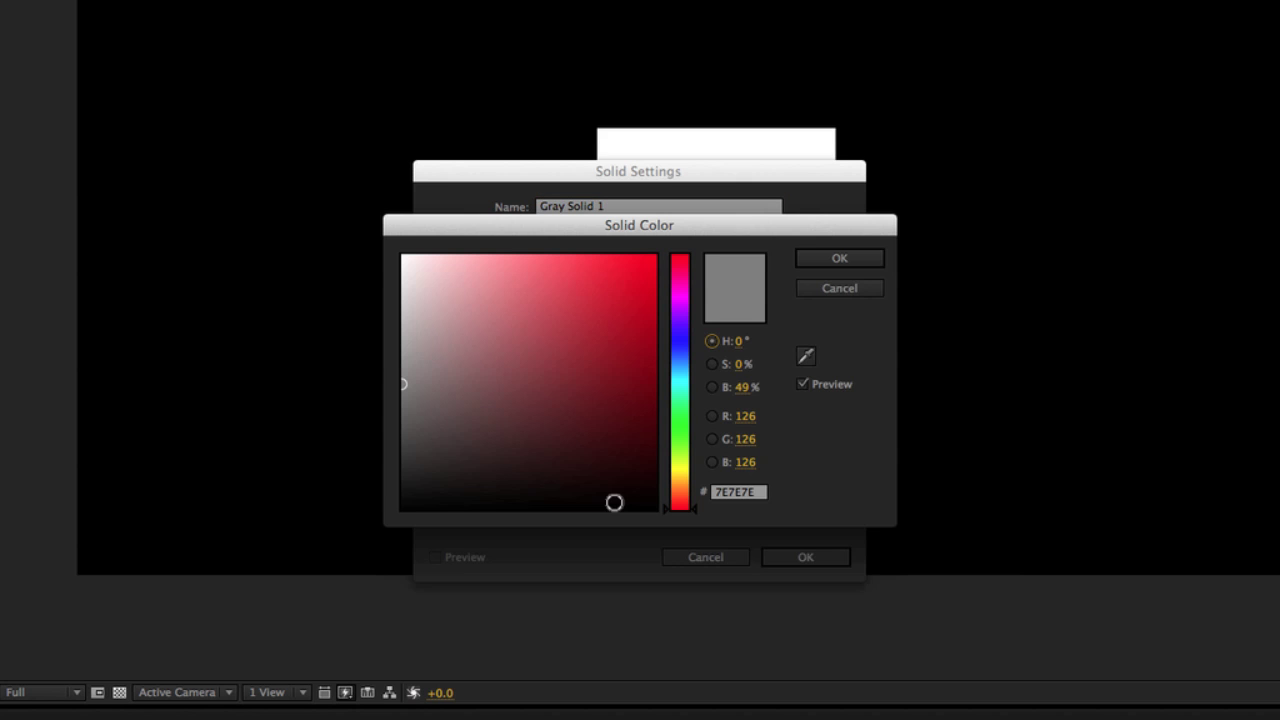
pyautogui.moveTo(428, 347); pyautogui.dragTo(398, 392)
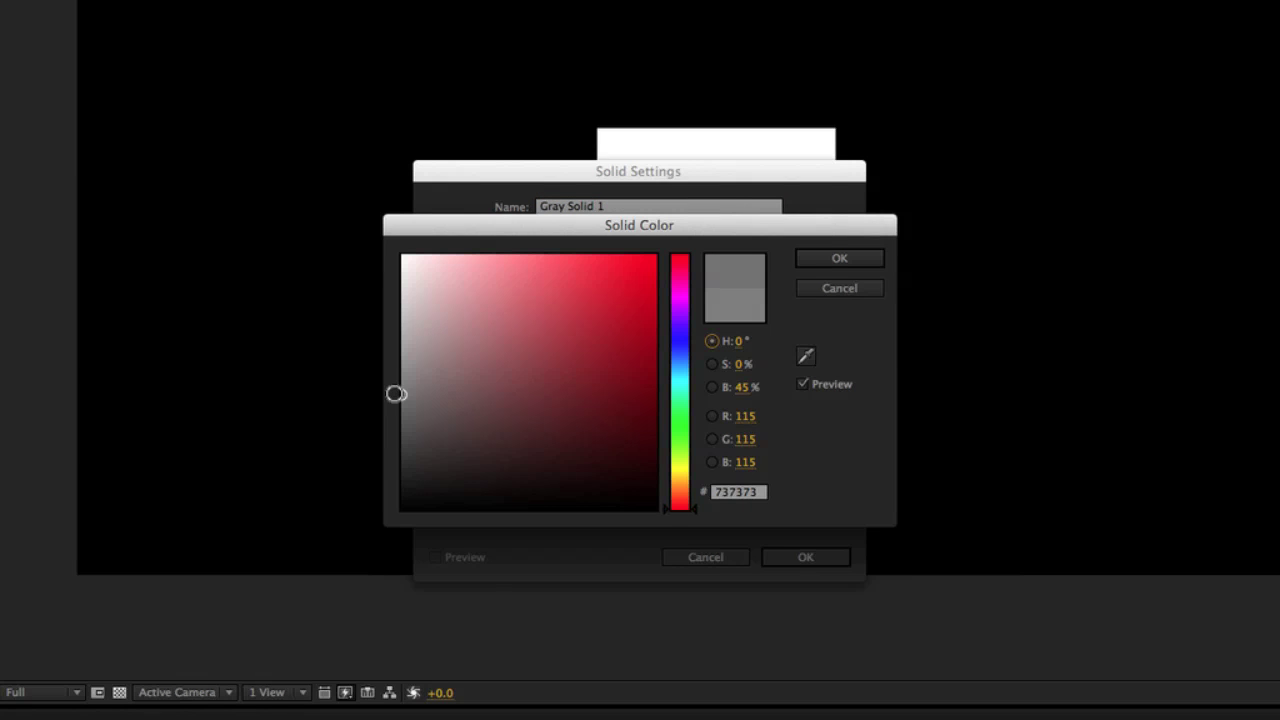
pyautogui.click(848, 260)
pyautogui.click(812, 555)
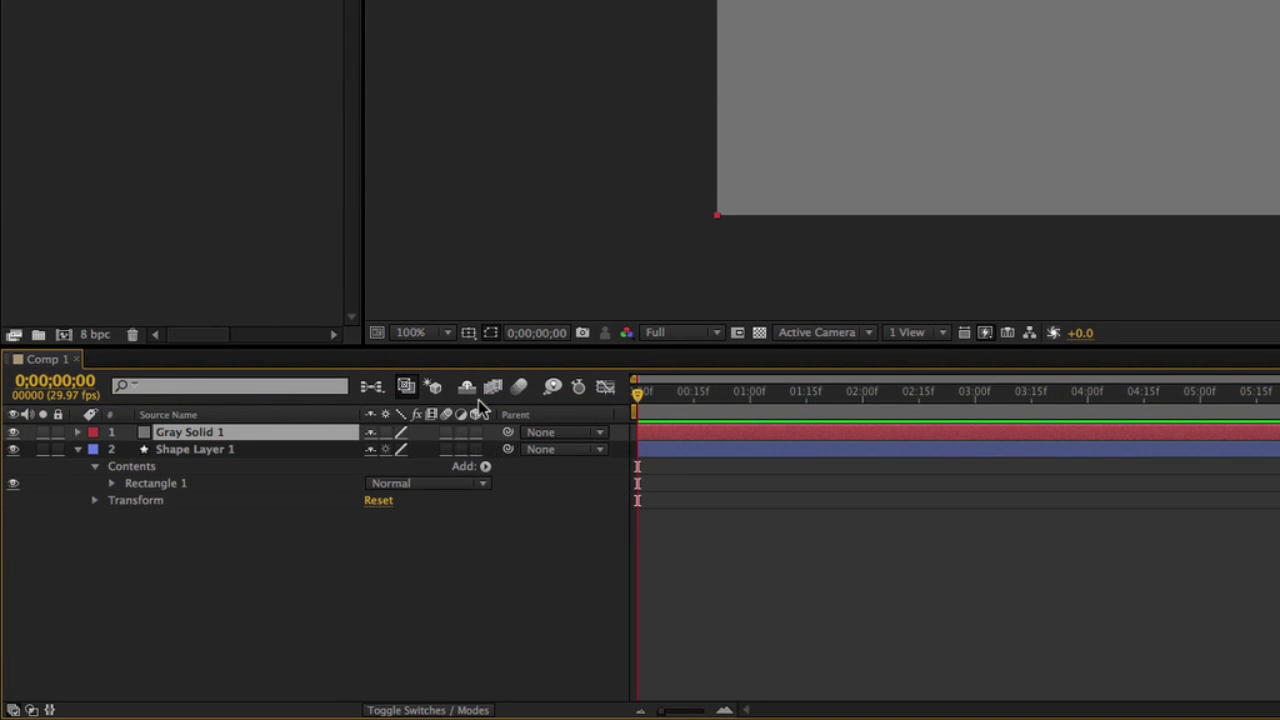
# Step: Turn on the 3D Layer switch for Gray Solid 1 and Shape Layer 1
pyautogui.click(476, 432)
pyautogui.click(476, 449)
pyautogui.click(263, 595)
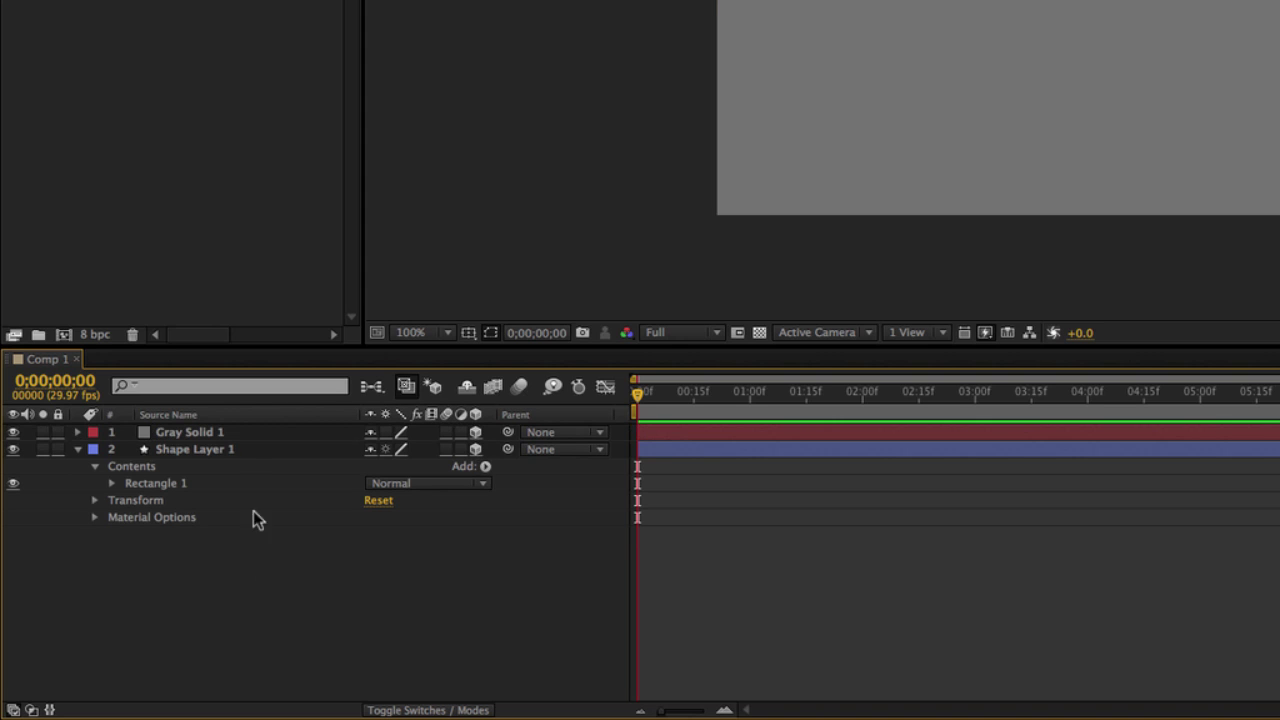
# Step: Reveal Gray Solid 1's rotation properties and begin editing its X Rotation value
pyautogui.click(180, 434)
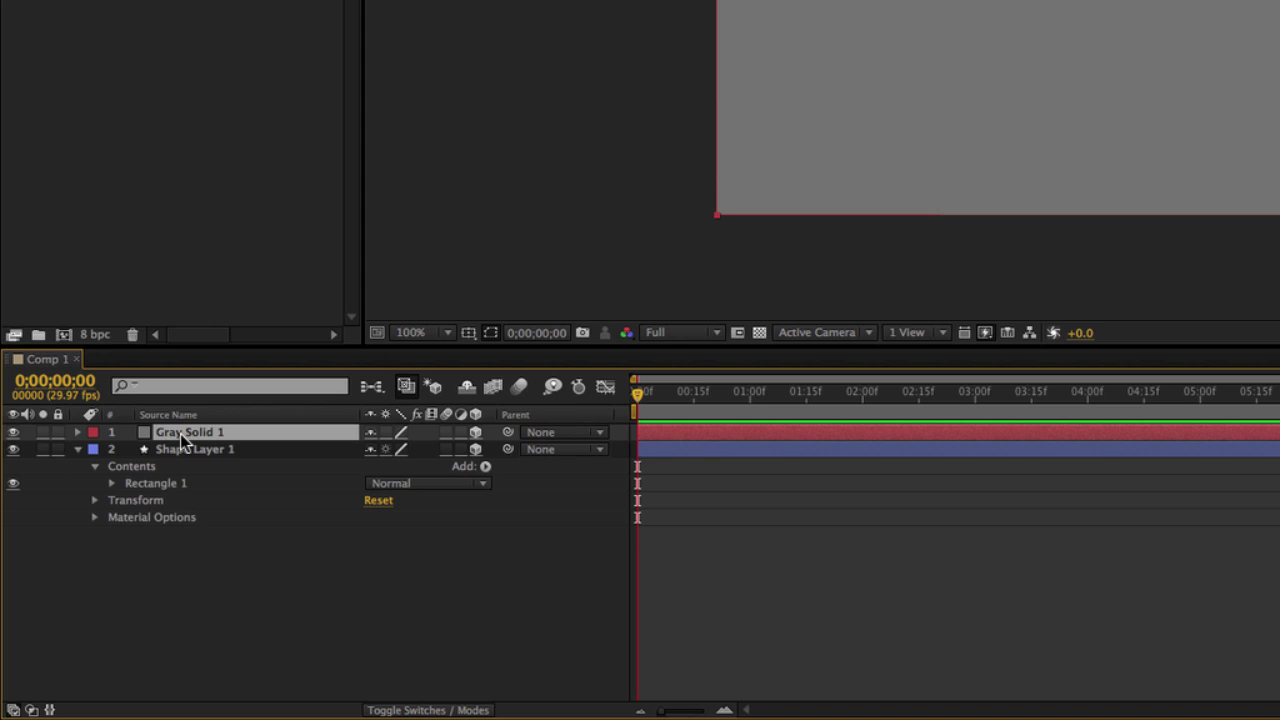
pyautogui.press('r')
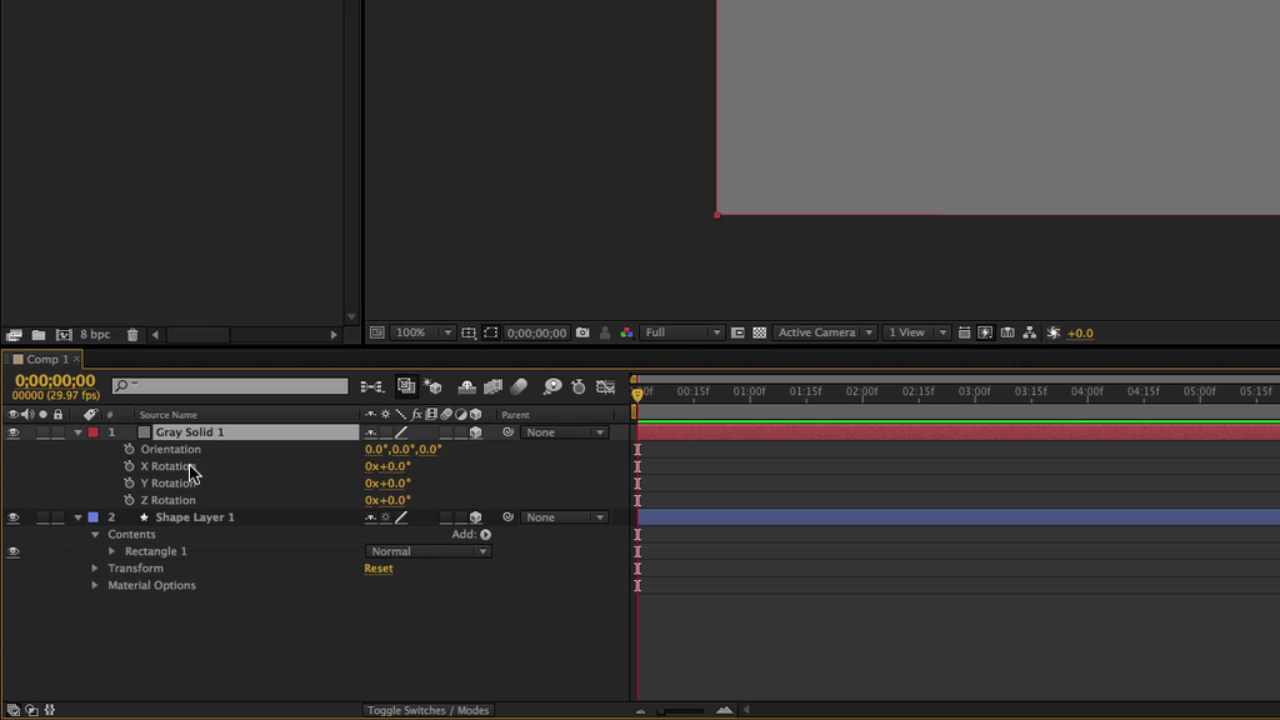
pyautogui.click(394, 466)
# Step: Set Gray Solid 1's X Rotation to 90° and lower it beneath the rectangle as a floor
pyautogui.write('90')
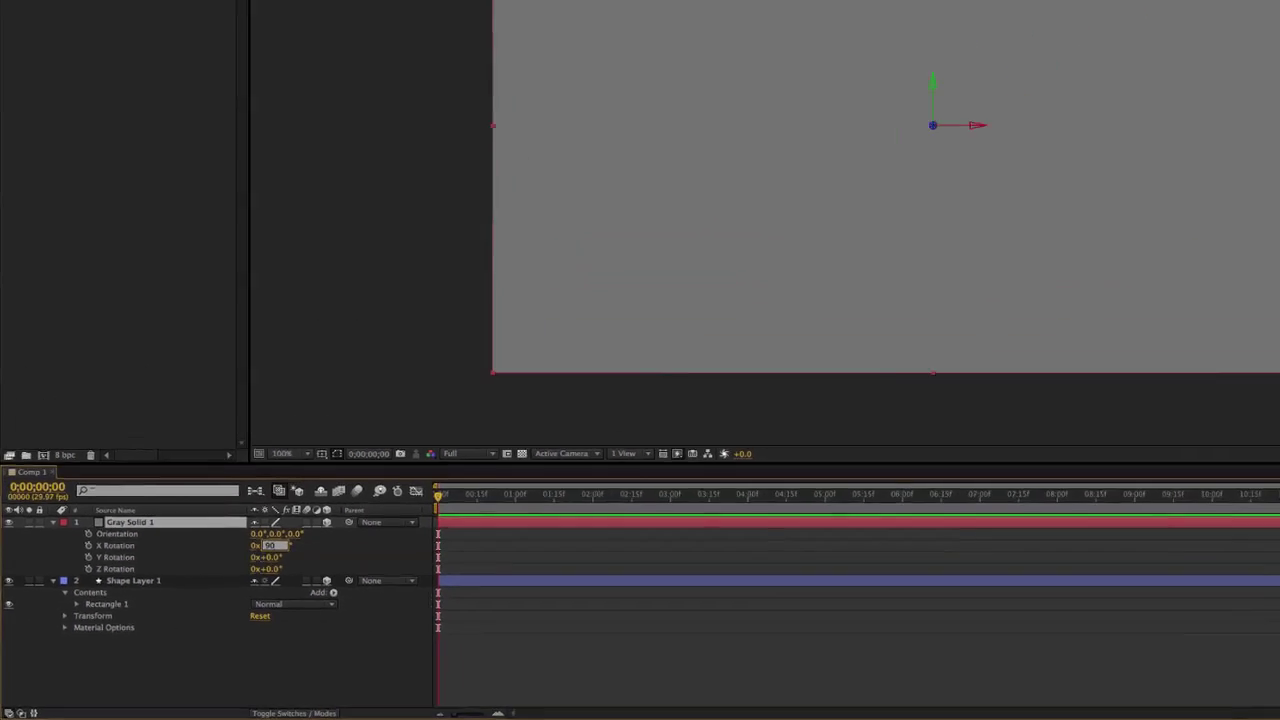
pyautogui.press('Return')
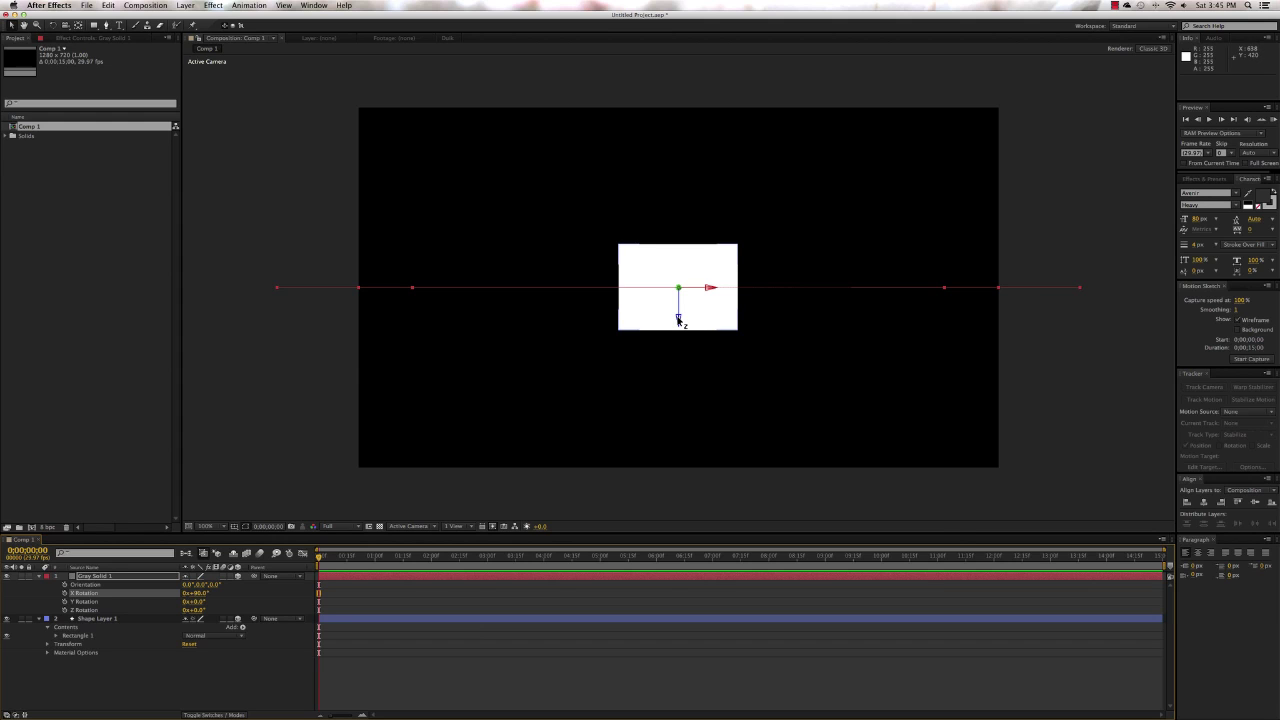
pyautogui.moveTo(678, 318); pyautogui.dragTo(677, 360)
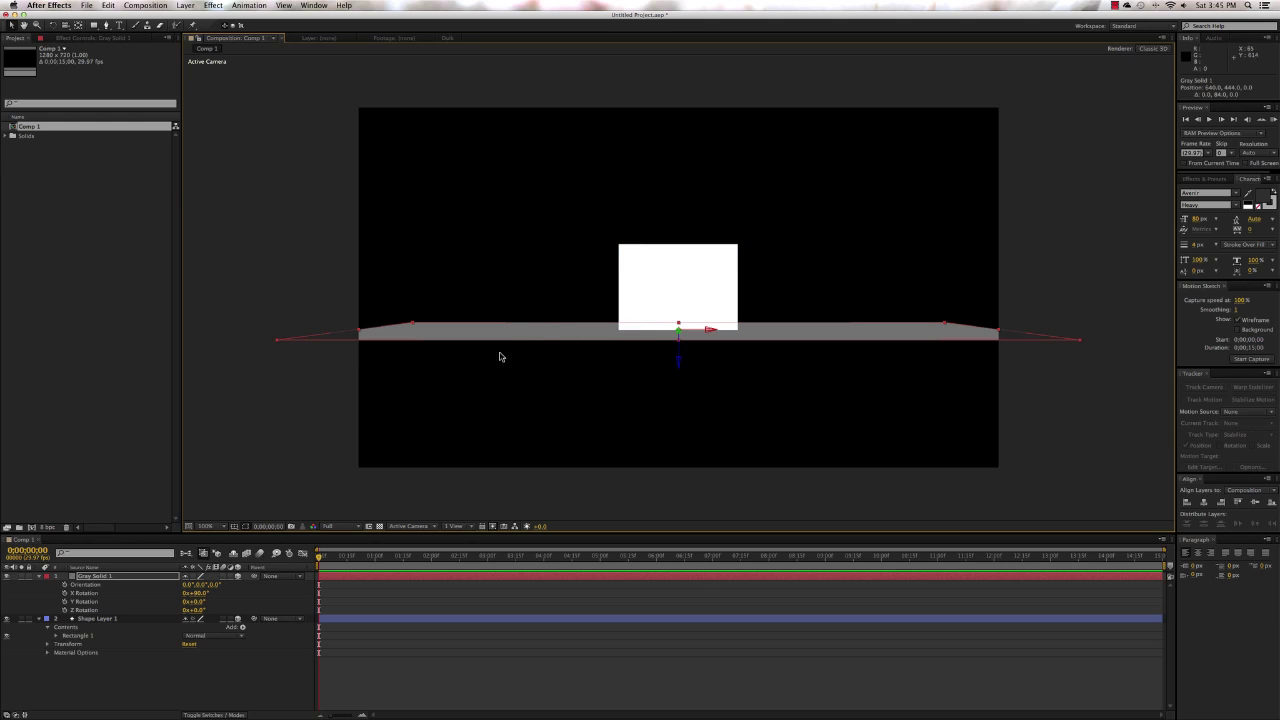
pyautogui.click(83, 690)
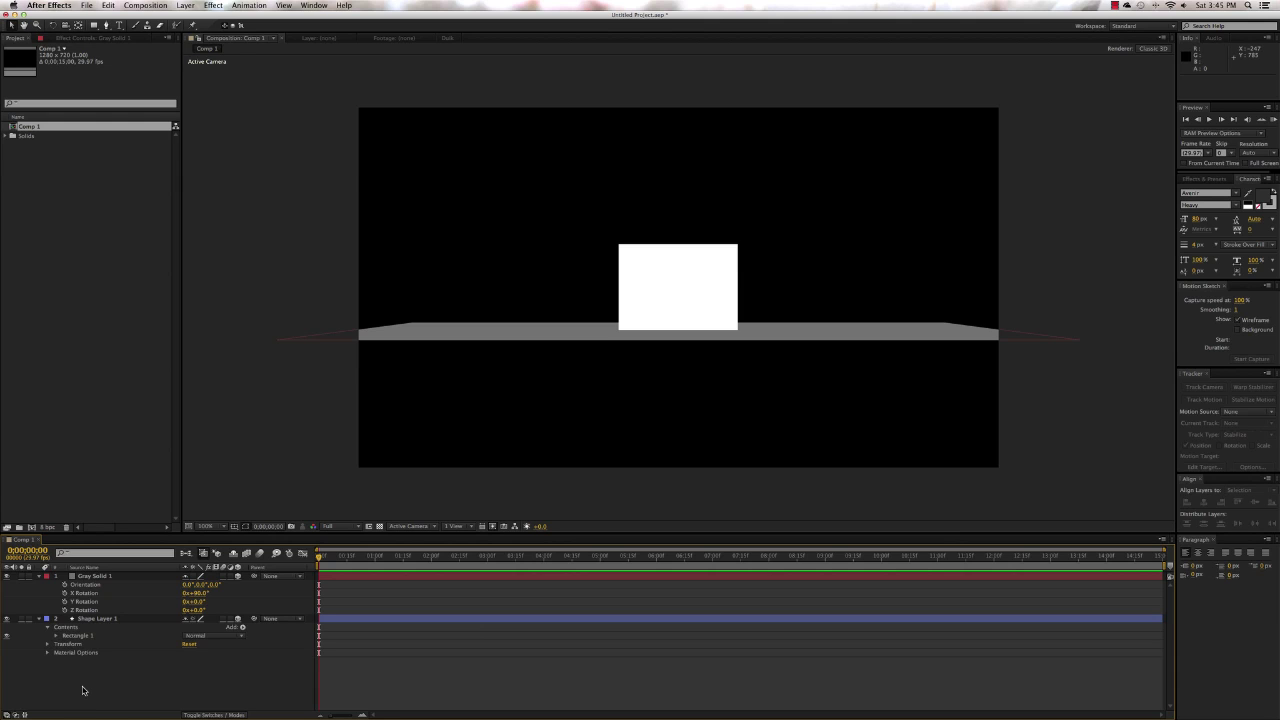
# Step: Add Camera 1, a 35mm two-node camera, to Comp 1
pyautogui.click(184, 6)
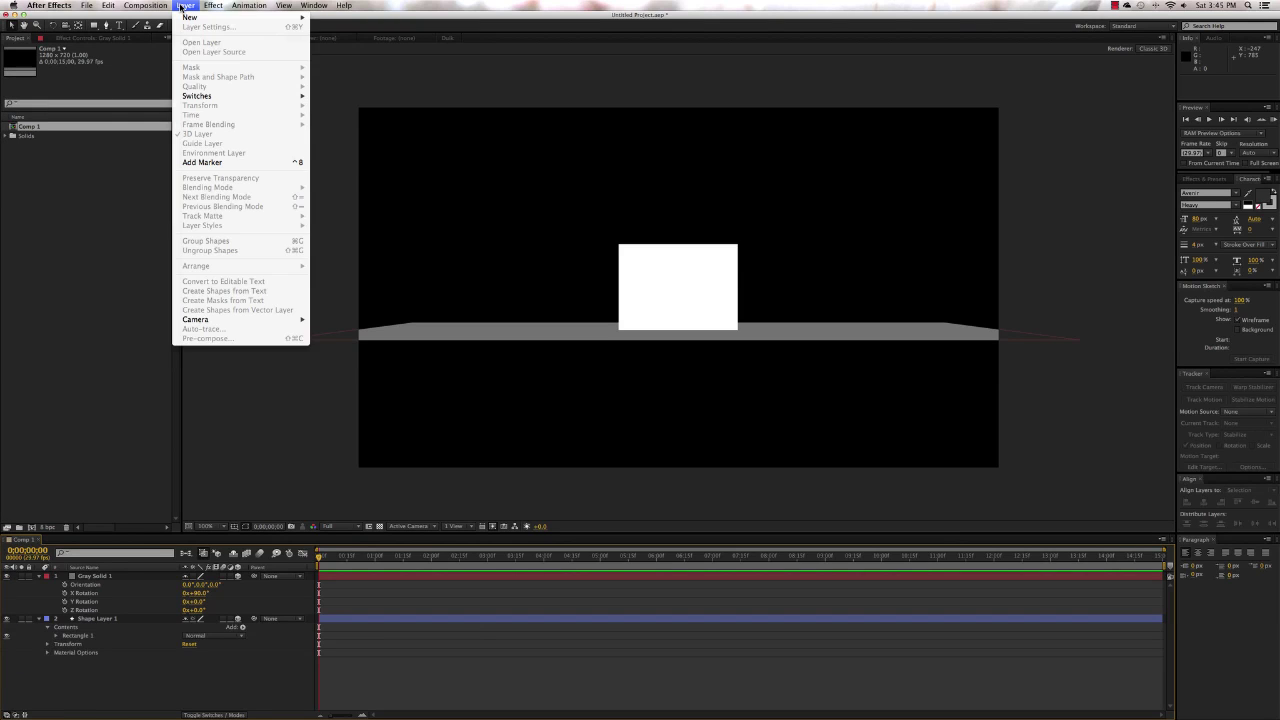
pyautogui.moveTo(295, 18)
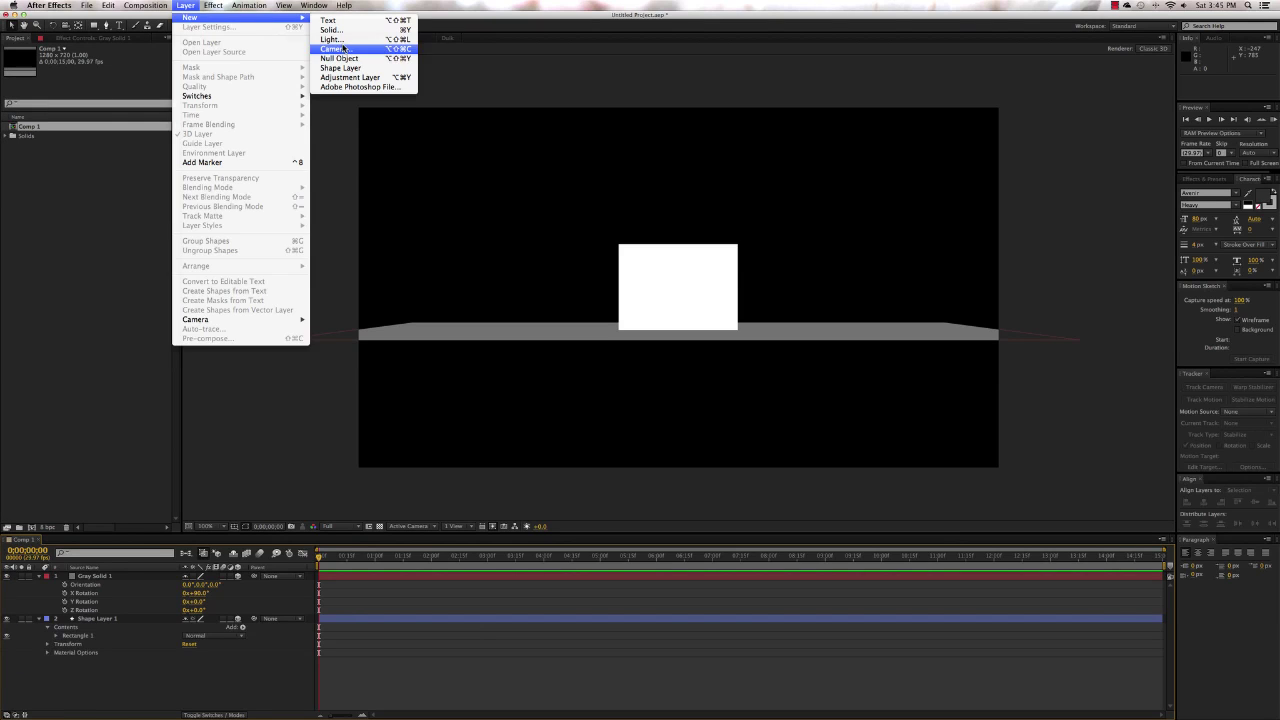
pyautogui.click(184, 6)
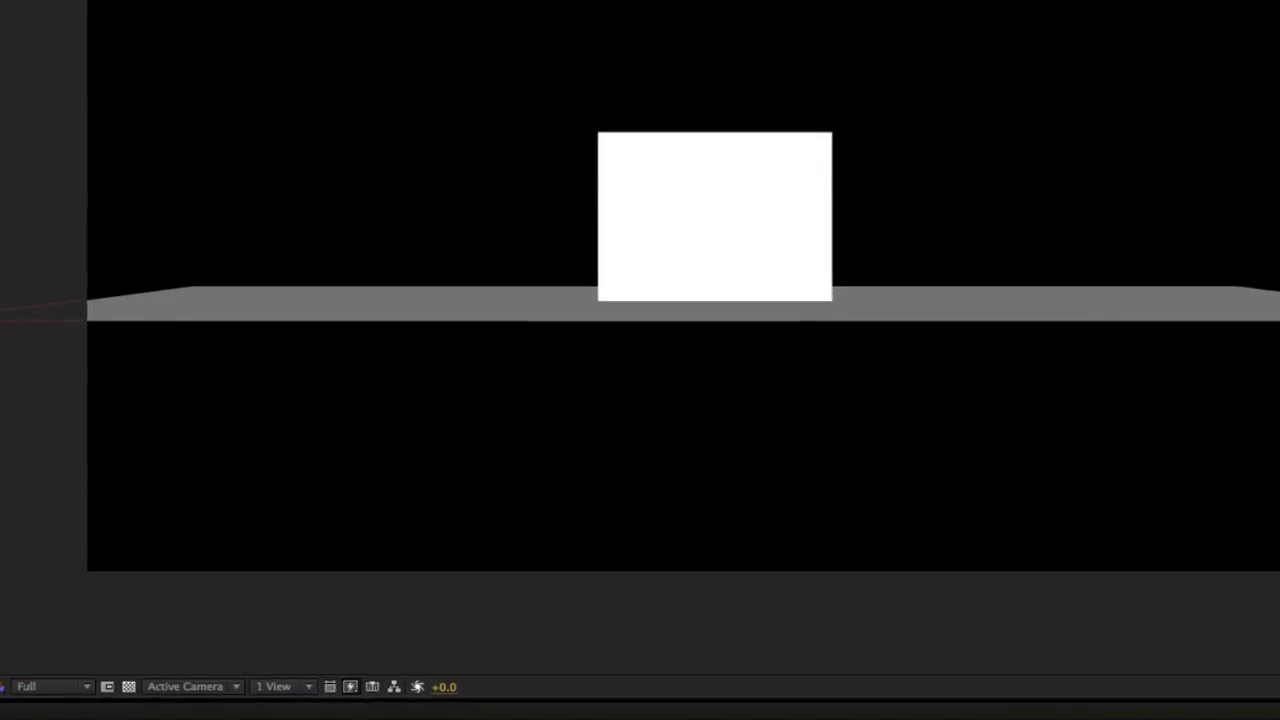
pyautogui.press('super+alt+shift+c')
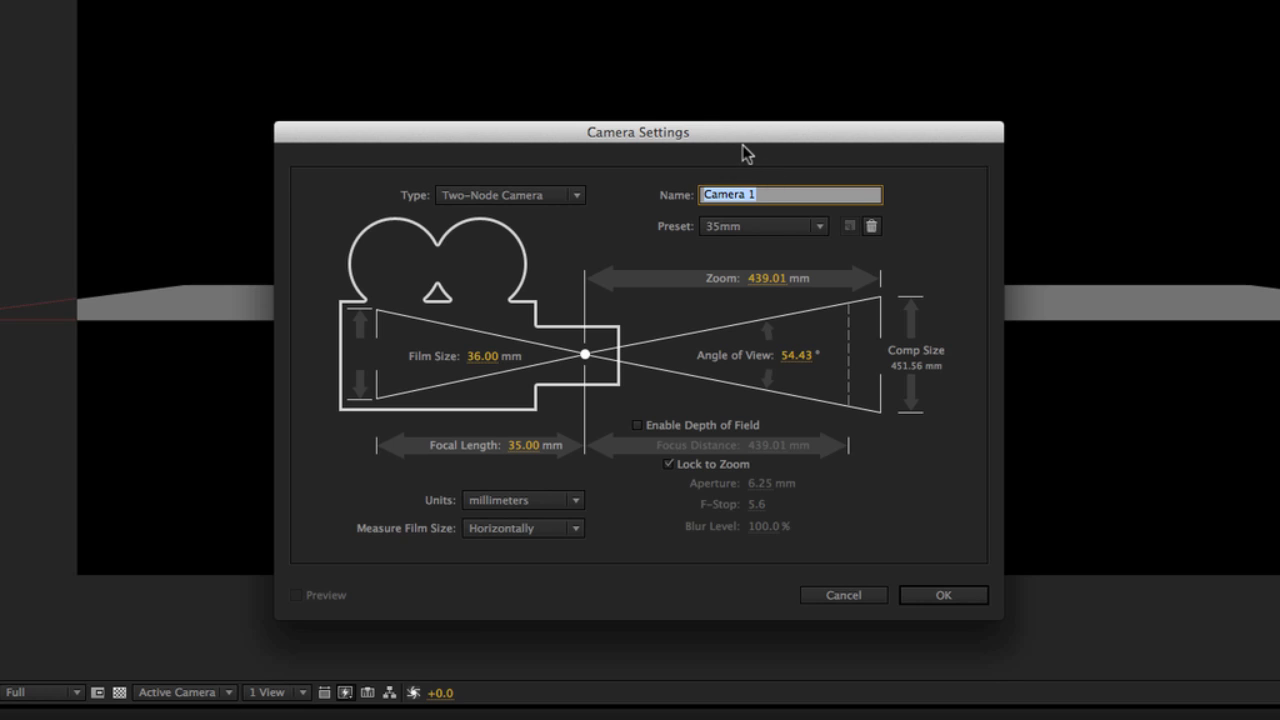
pyautogui.click(944, 595)
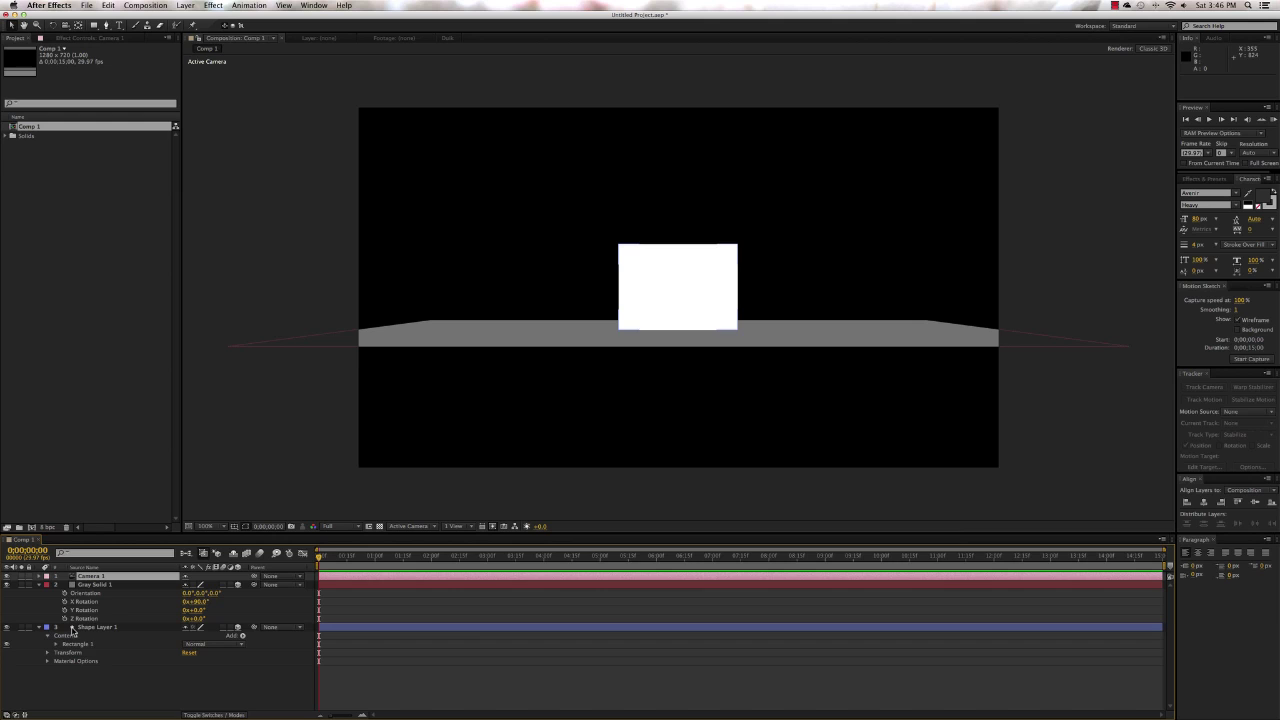
# Step: Create an orbit null, Null 1, that parents Camera 1 via Layer > Camera > Create Orbit Null
pyautogui.click(106, 578)
pyautogui.click(186, 6)
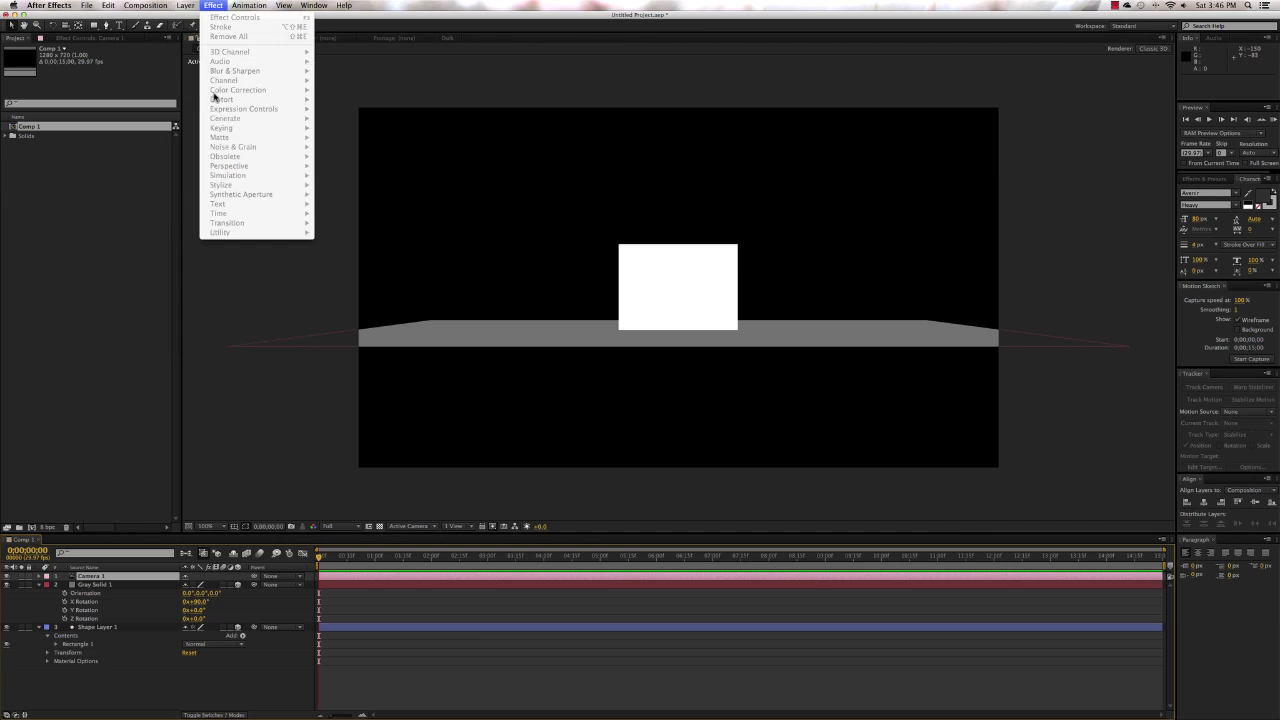
pyautogui.moveTo(195, 322)
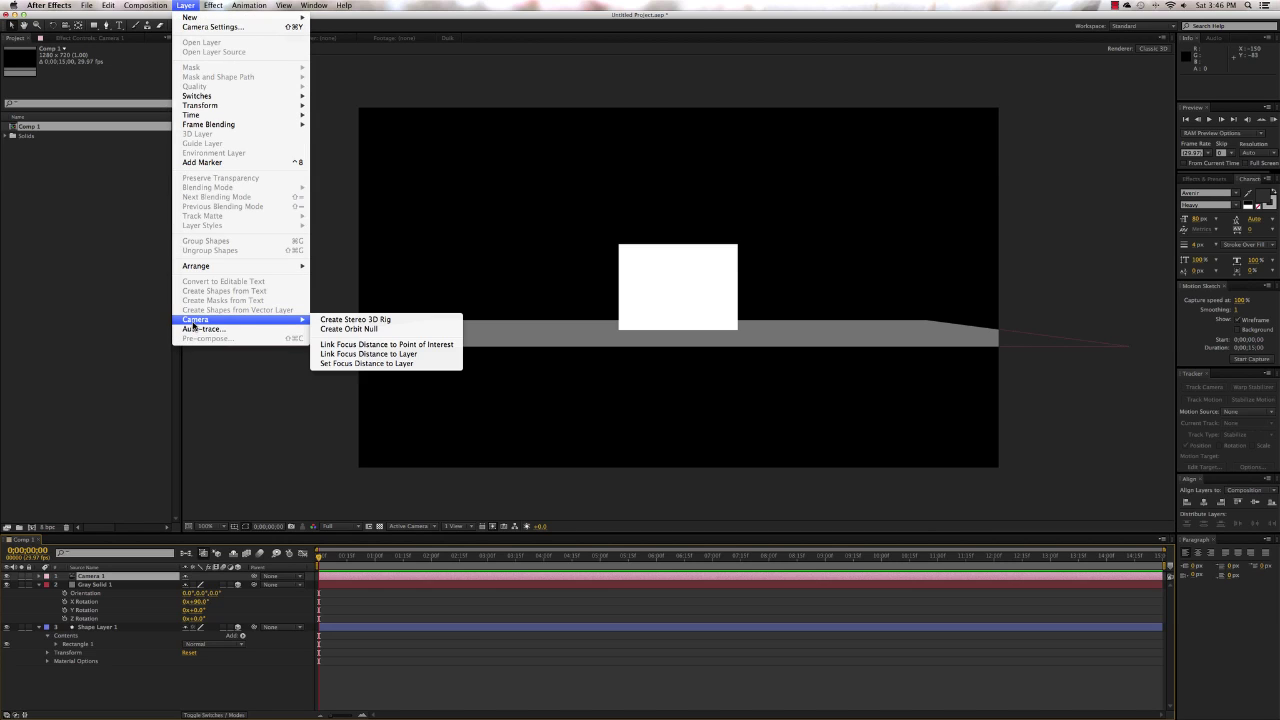
pyautogui.click(345, 330)
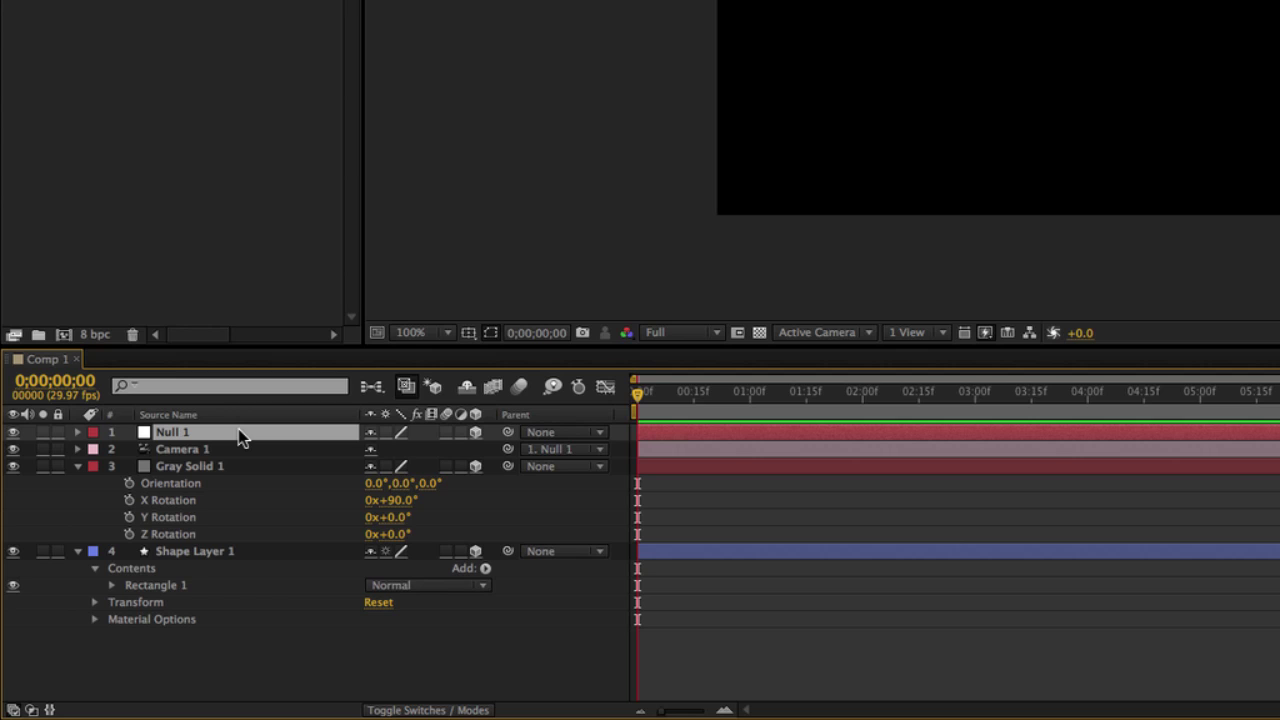
# Step: Scrub Null 1's X Rotation negative and Y Rotation positive for a tilted, angled camera view
pyautogui.press('r')
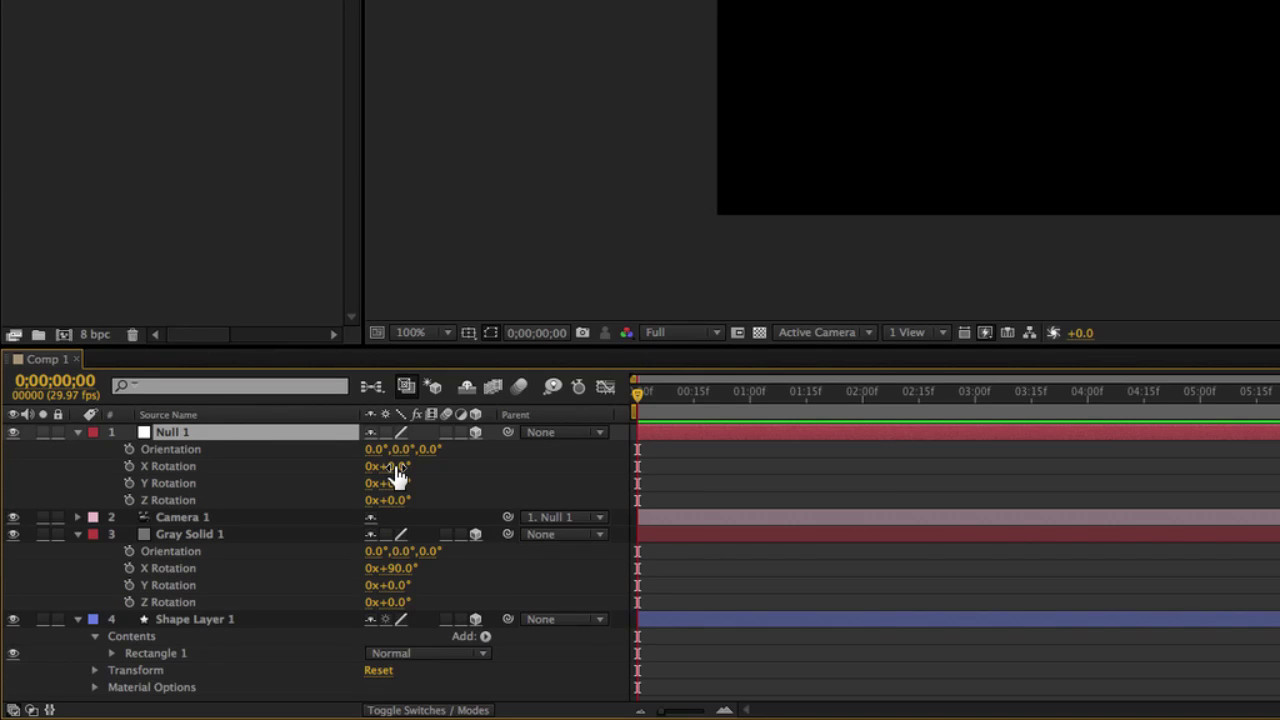
pyautogui.moveTo(398, 471); pyautogui.dragTo(413, 468)
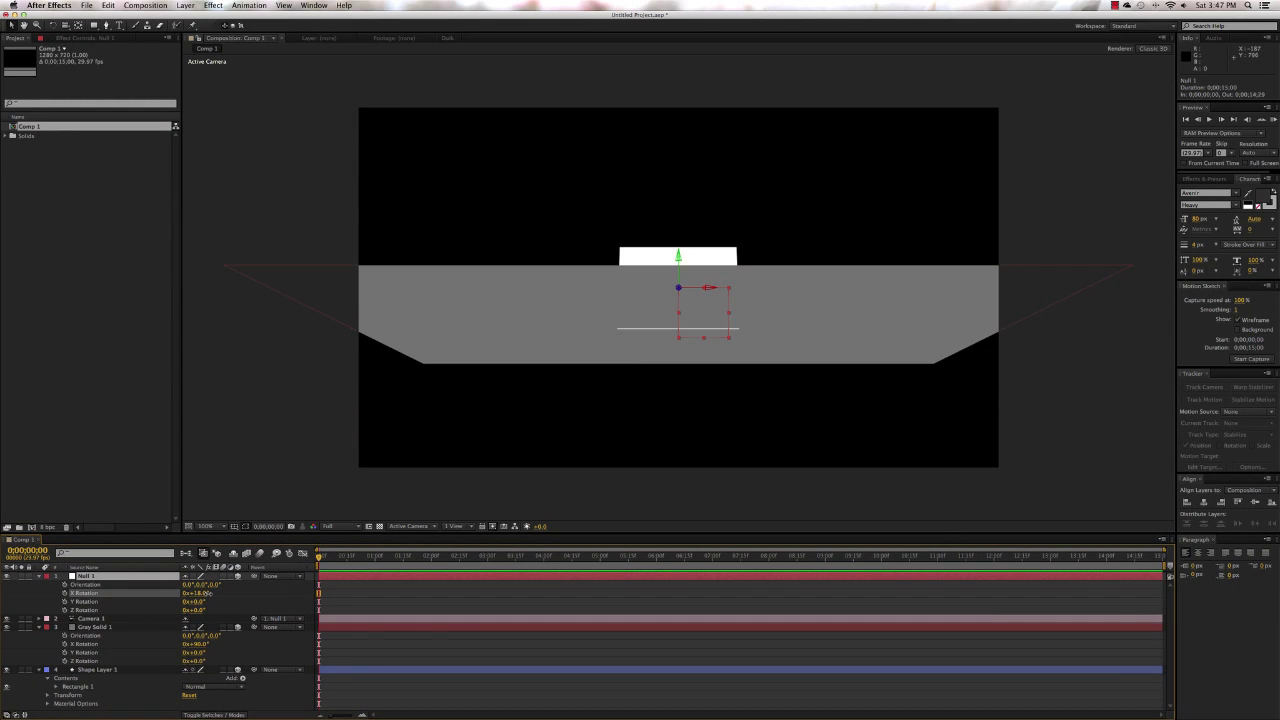
pyautogui.moveTo(205, 593); pyautogui.dragTo(184, 601)
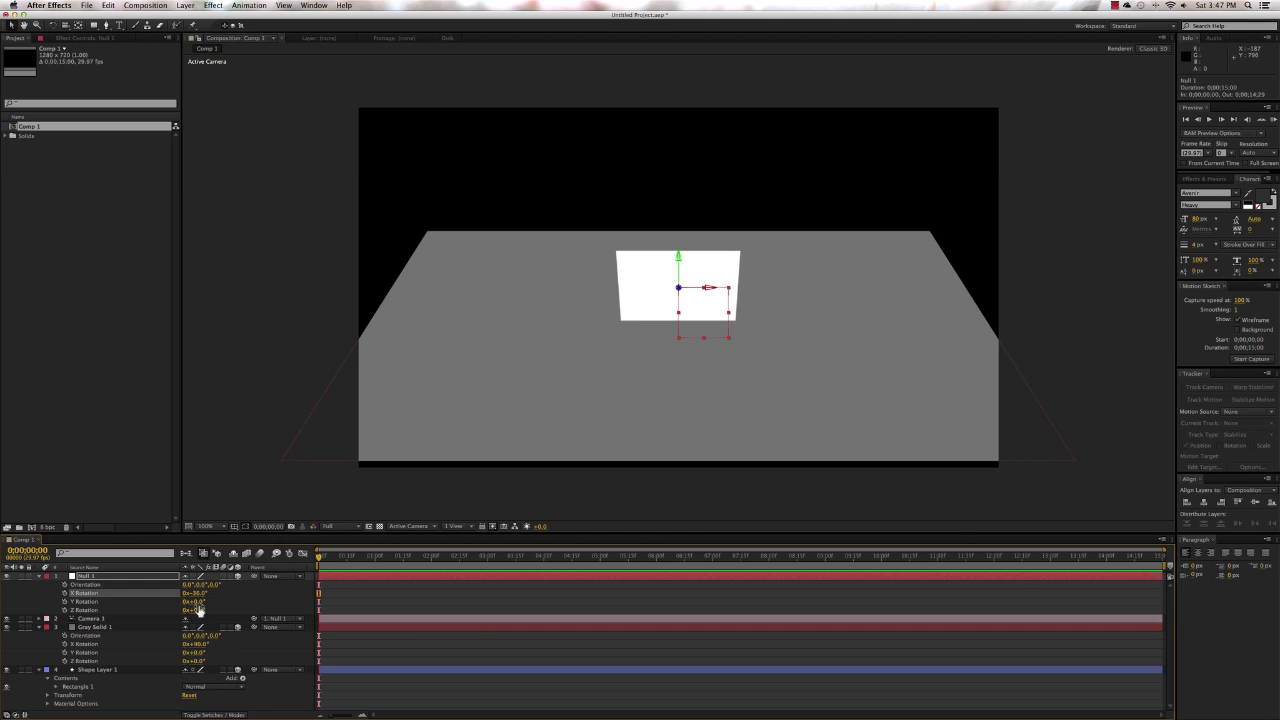
pyautogui.moveTo(199, 606)
pyautogui.mouseDown()
pyautogui.moveTo(327, 606)
pyautogui.moveTo(195, 609)
pyautogui.moveTo(222, 600)
pyautogui.mouseUp()
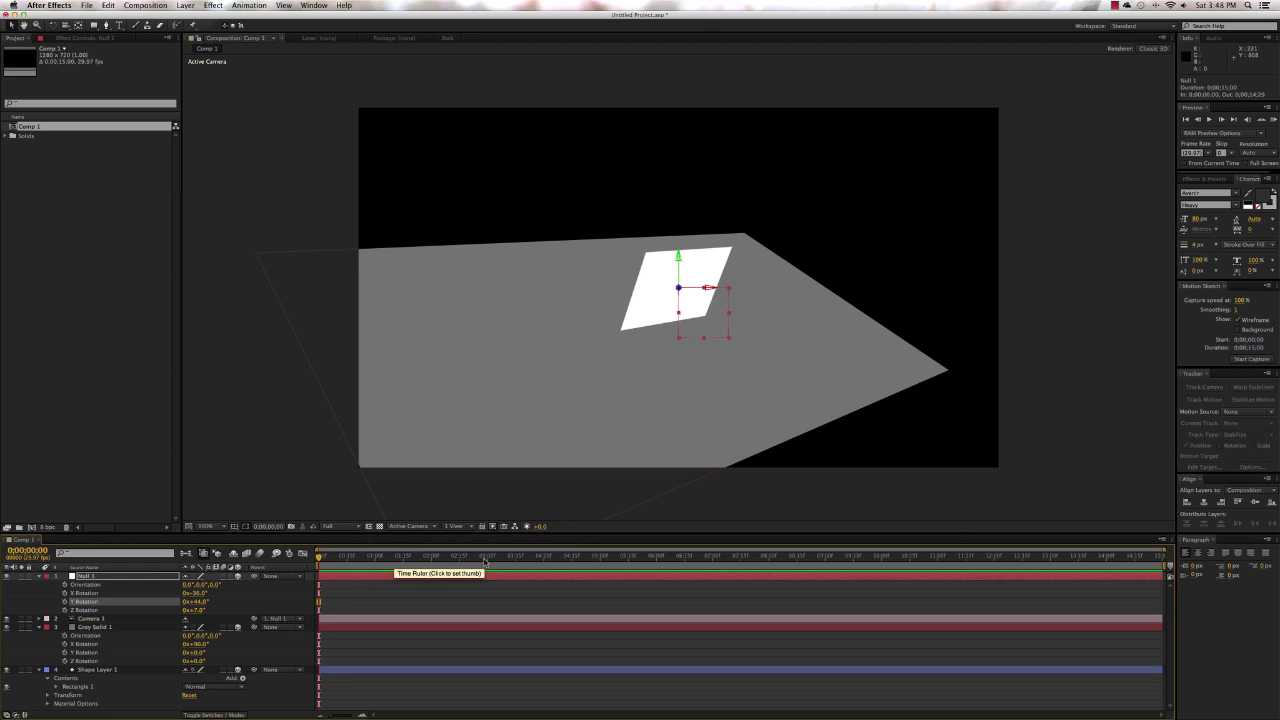
# Step: End the work area at 3 seconds and add 0:00 keyframes on Null 1's X, Y and Z Rotation
pyautogui.moveTo(322, 561); pyautogui.dragTo(488, 566)
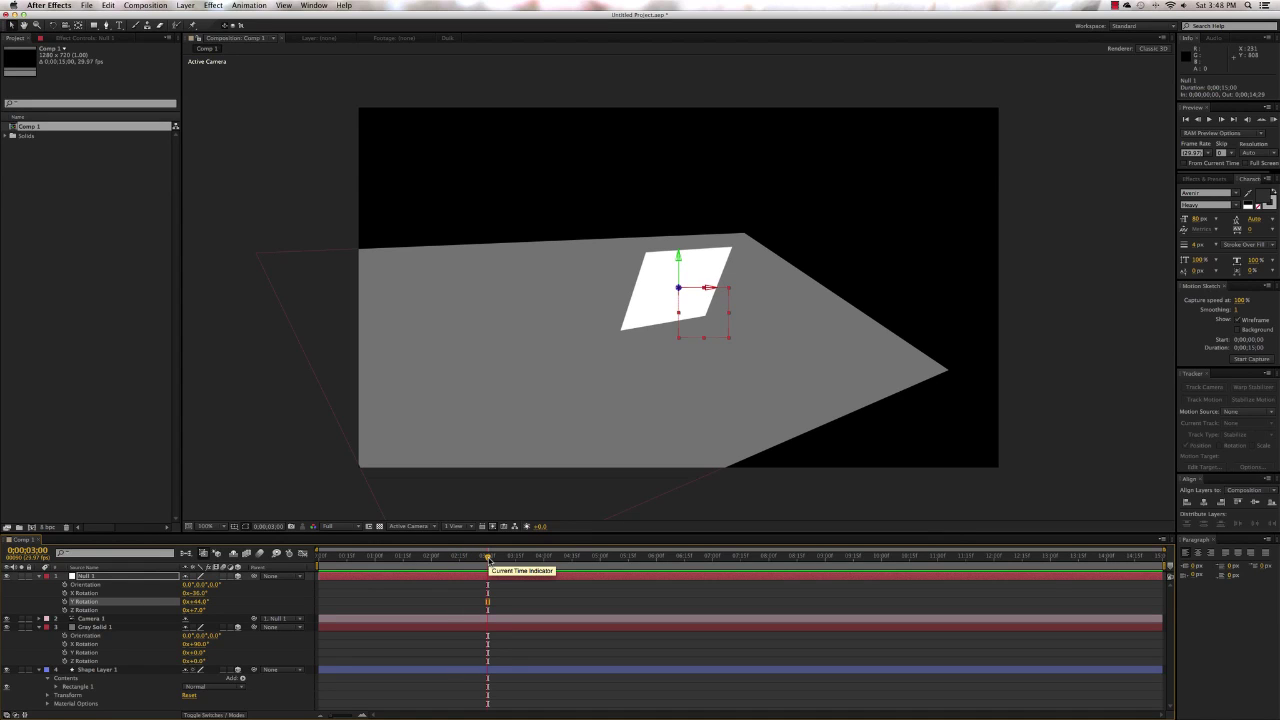
pyautogui.press('n')
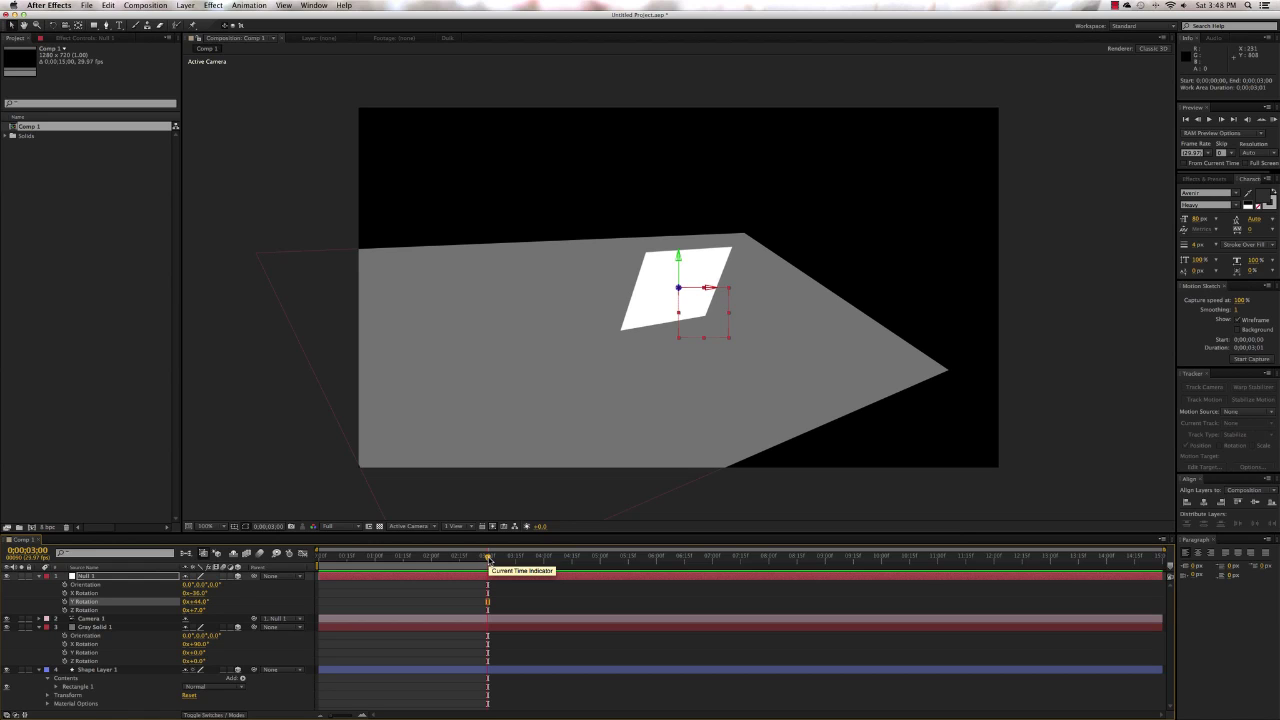
pyautogui.moveTo(488, 561); pyautogui.dragTo(305, 561)
pyautogui.click(64, 593)
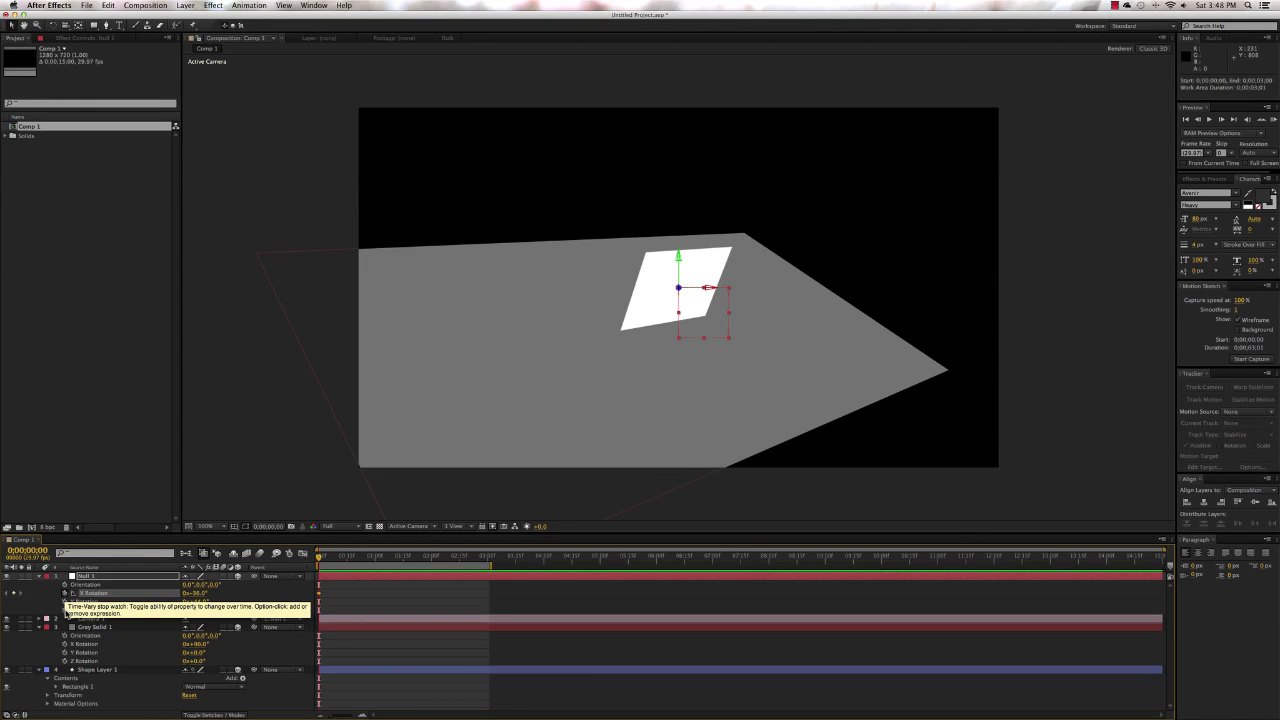
pyautogui.click(64, 601)
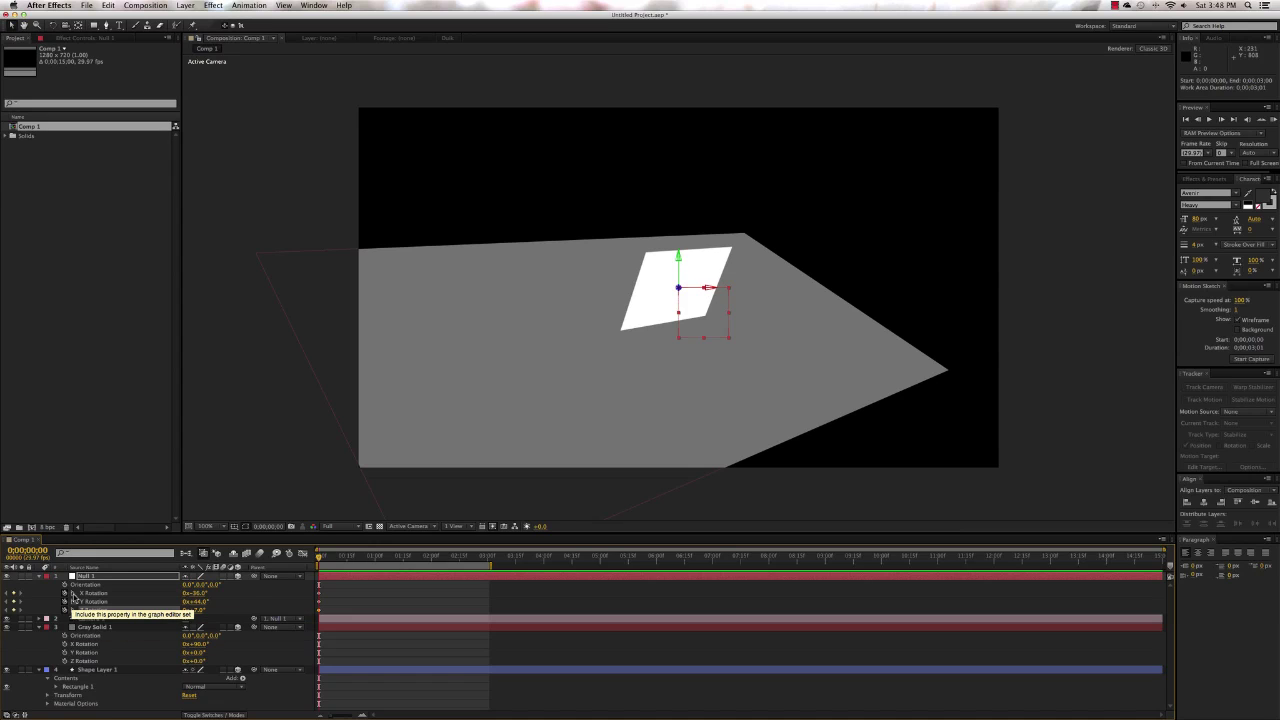
pyautogui.click(64, 610)
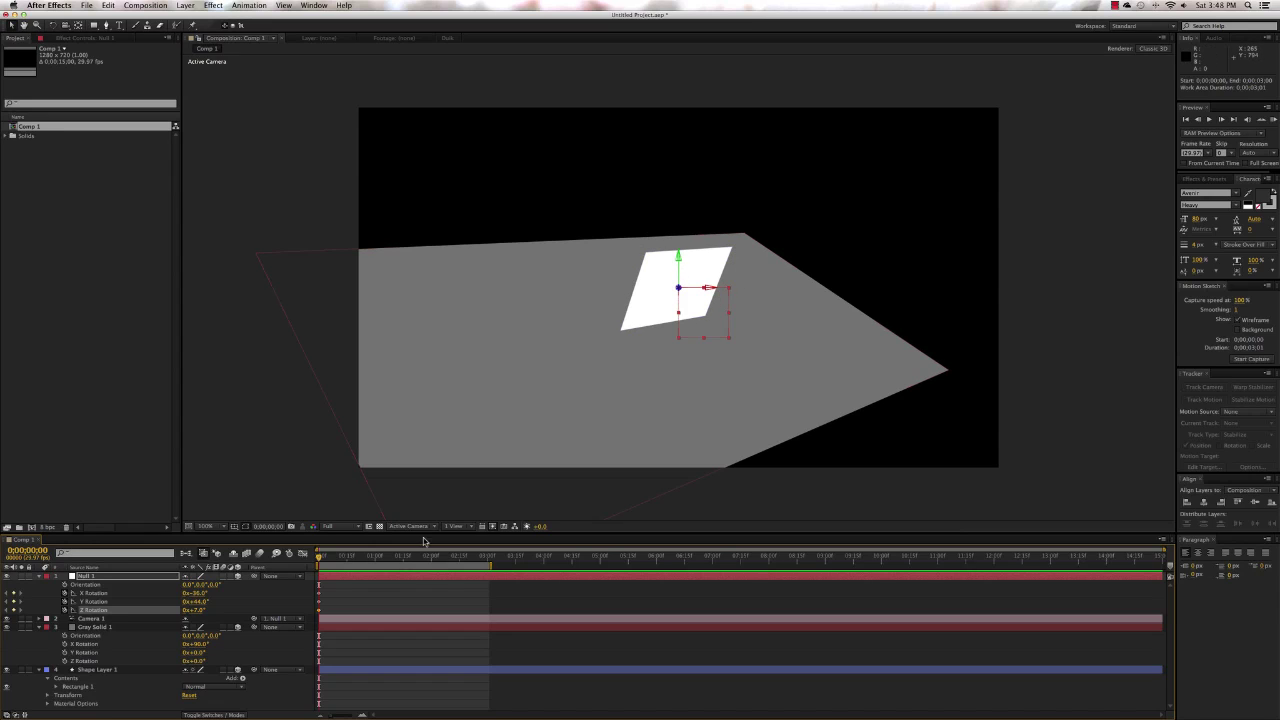
# Step: At about 2;12, keyframe Null 1's X, Y and Z Rotation to 0°, then scrub back to check
pyautogui.moveTo(318, 558); pyautogui.dragTo(460, 567)
pyautogui.click(199, 593)
pyautogui.write('0')
pyautogui.press('Tab')
pyautogui.write('0')
pyautogui.press('Tab')
pyautogui.write('0')
pyautogui.press('Return')
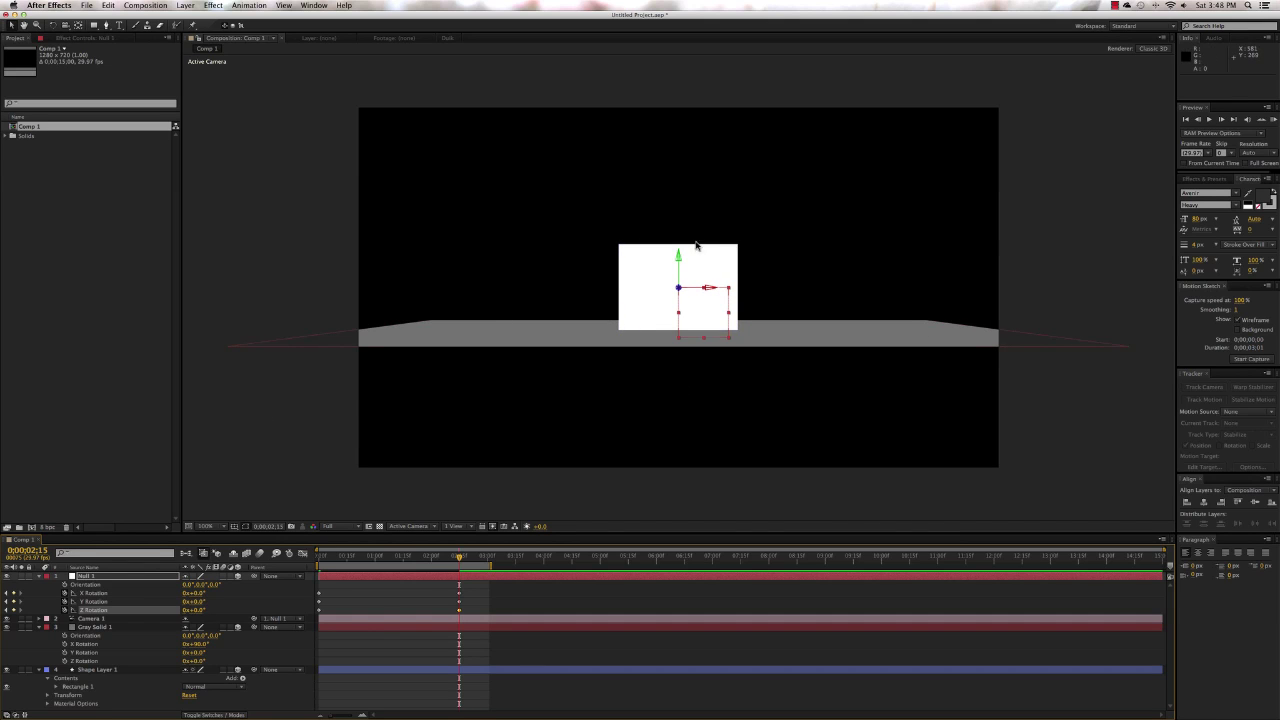
pyautogui.moveTo(459, 557); pyautogui.dragTo(318, 563)
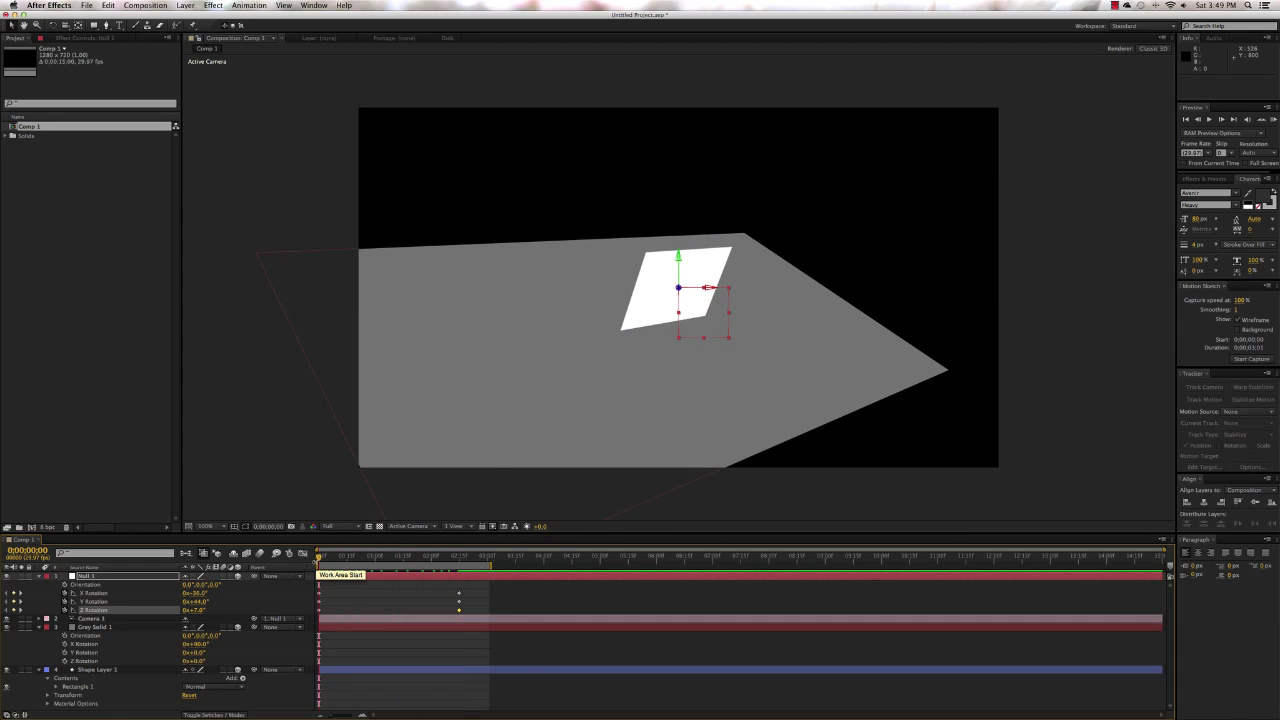
# Step: RAM-preview the Null 1 camera move from tilted to front view, then cycle the preview loop modes
pyautogui.press('KP_0')
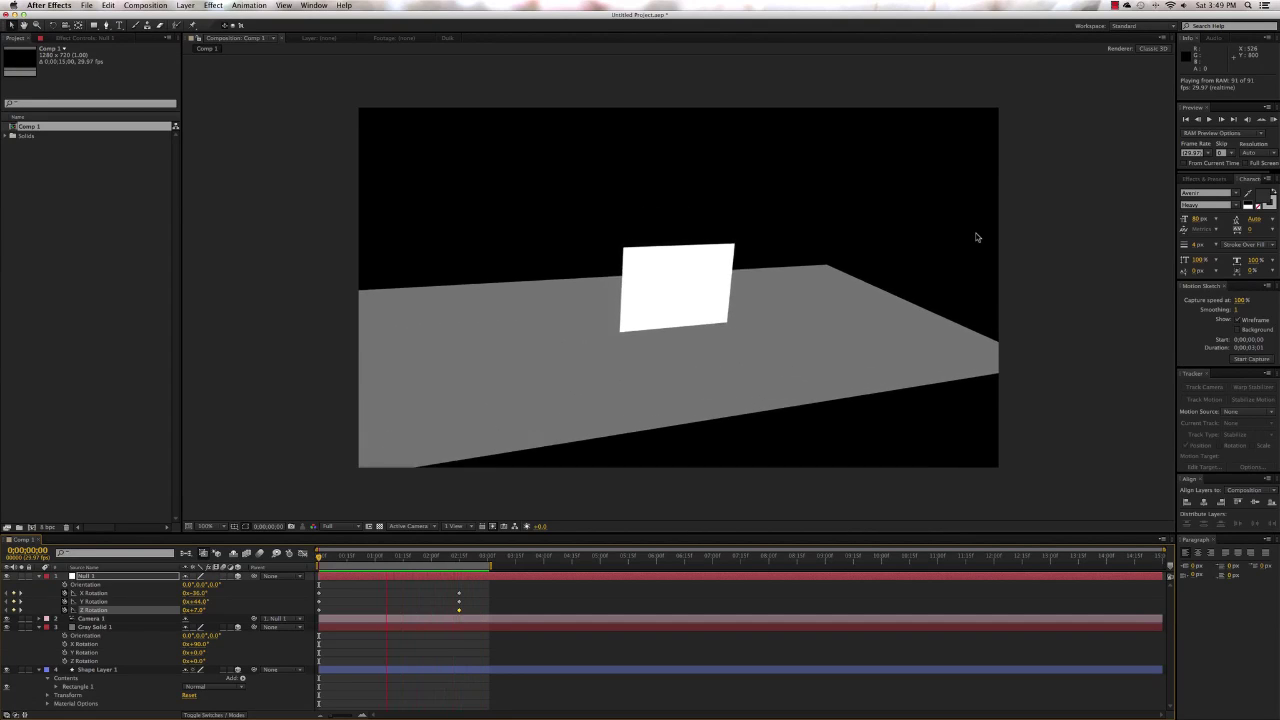
pyautogui.click(1262, 121)
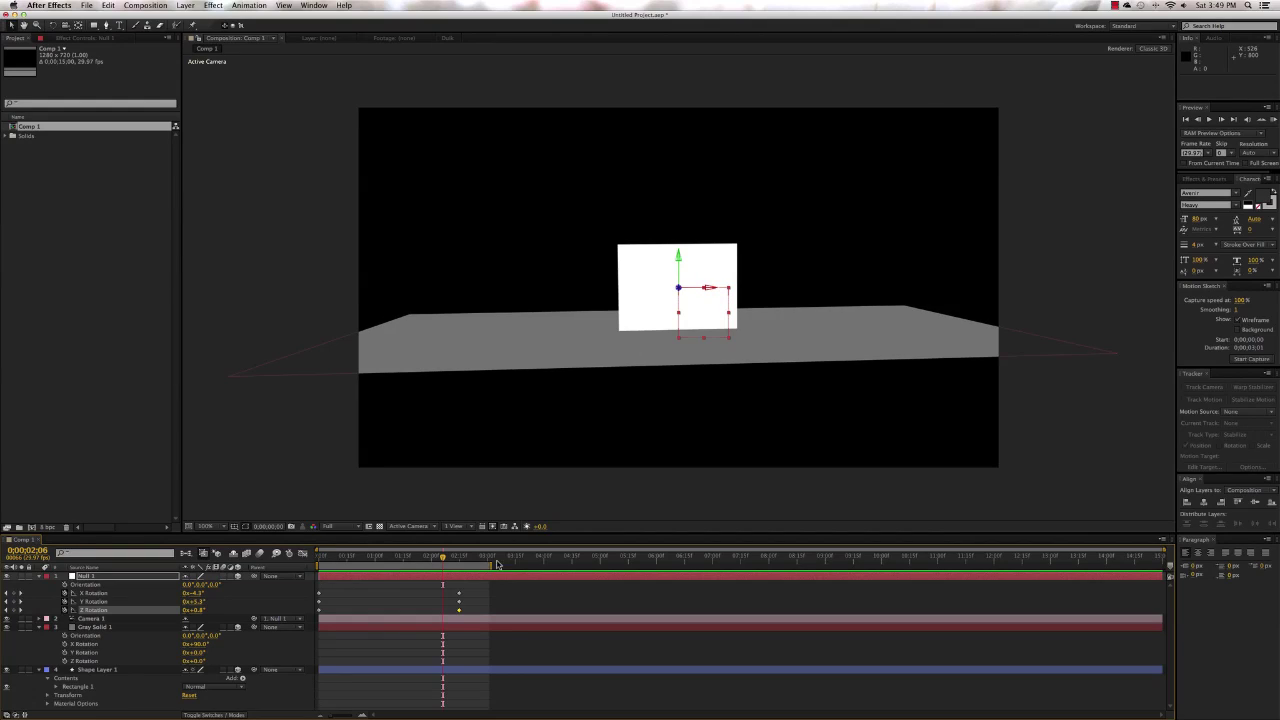
pyautogui.click(1262, 121)
pyautogui.click(1262, 121)
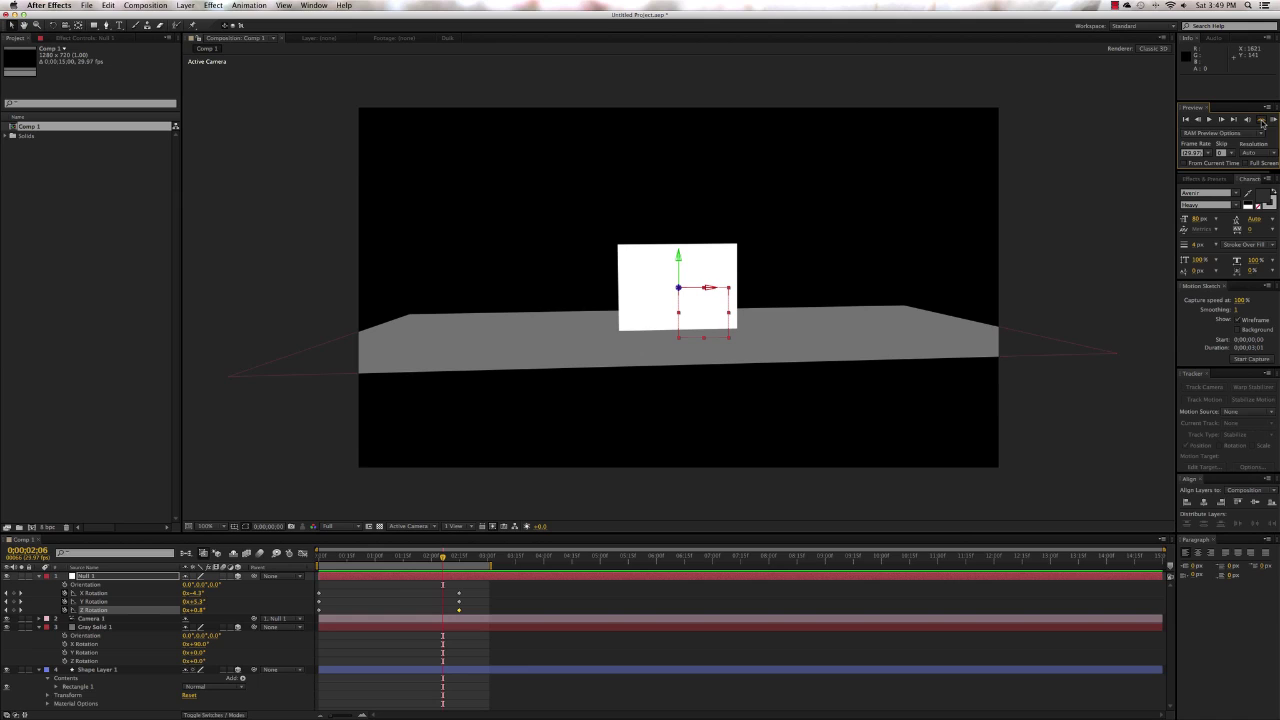
pyautogui.click(1262, 121)
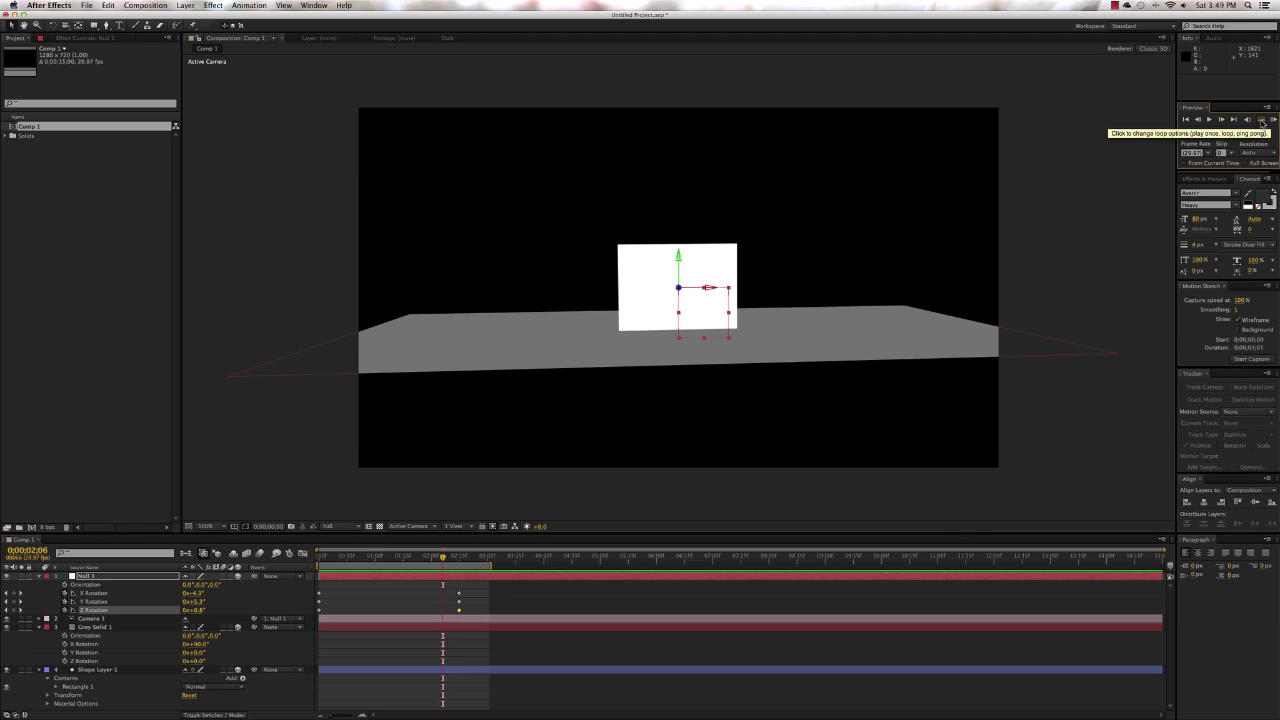
pyautogui.click(1262, 121)
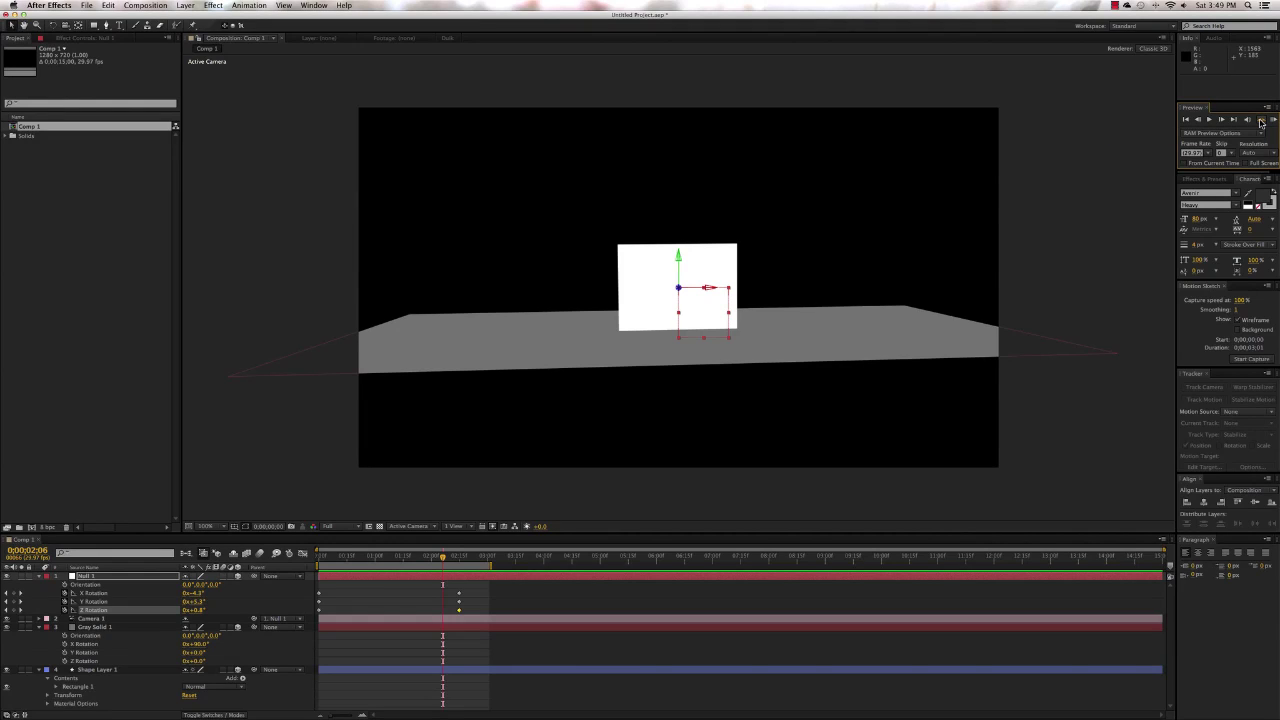
pyautogui.click(1262, 121)
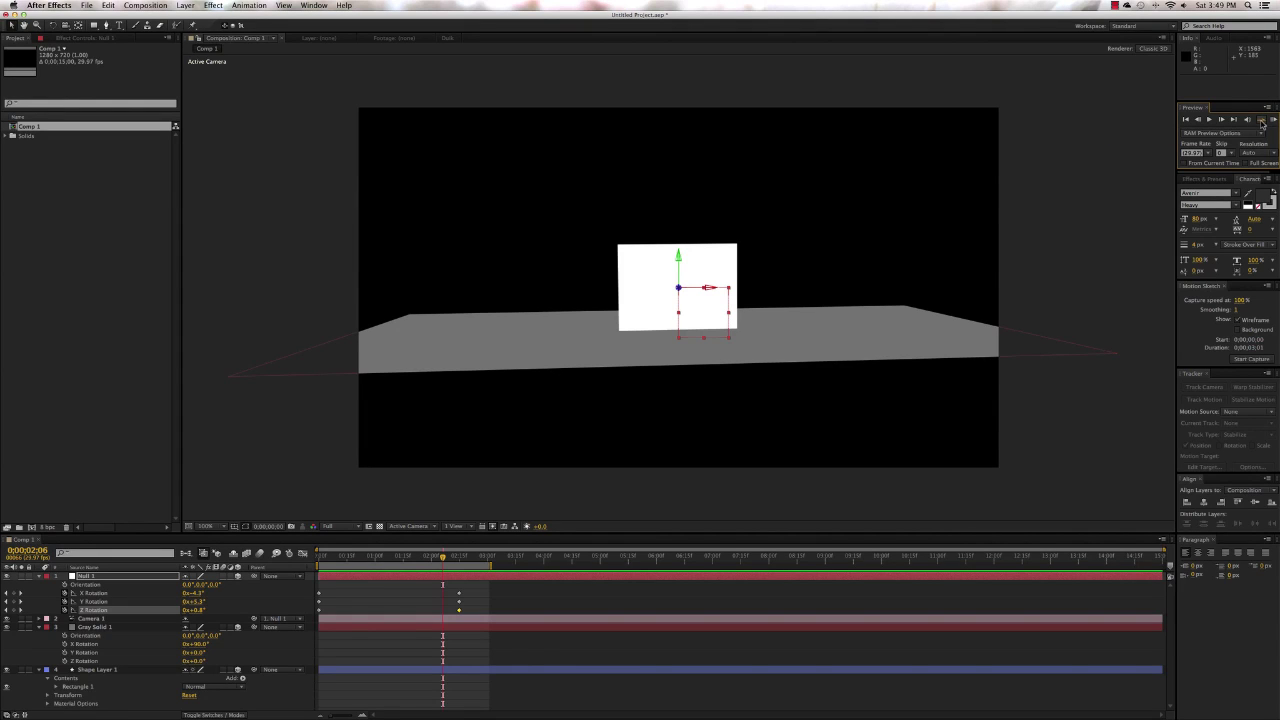